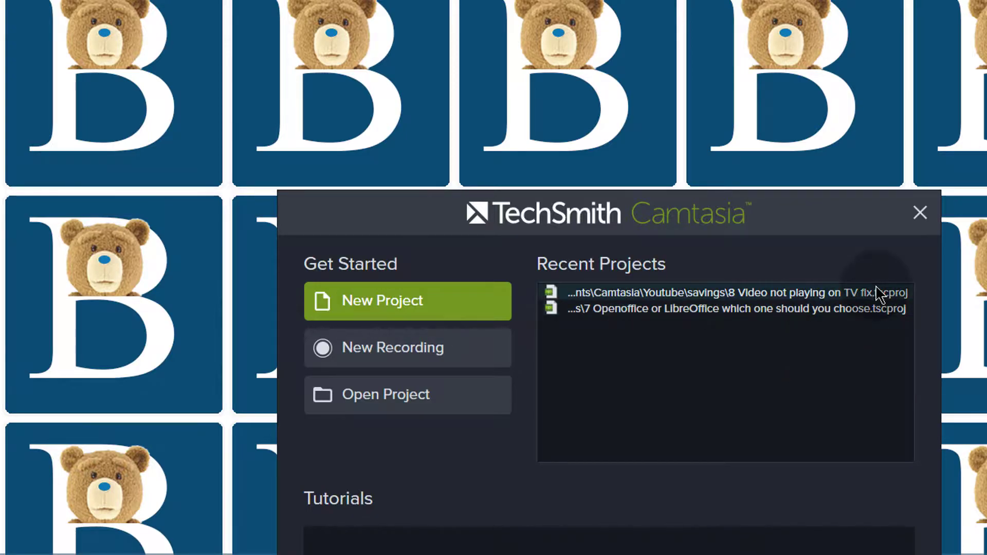
# Close the start window and copy the name "11 How to Master photoshop" from the recording file in the sample folder.
pyautogui.click(923, 209)
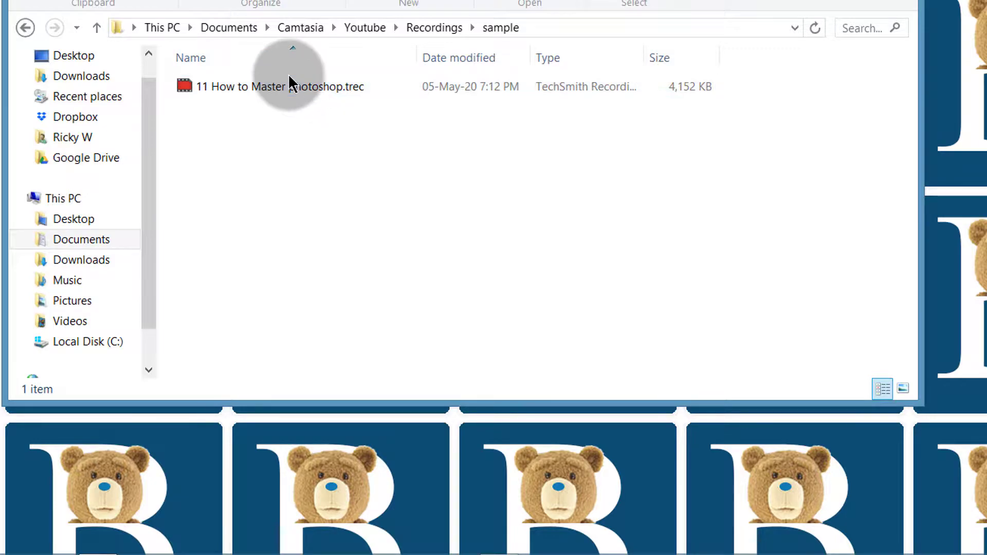
pyautogui.click(242, 87)
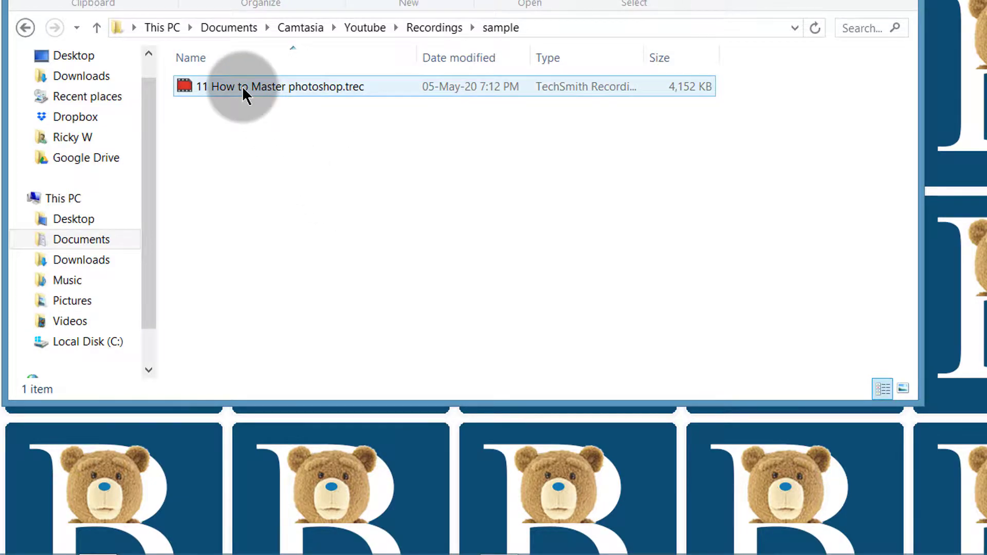
pyautogui.click(234, 85)
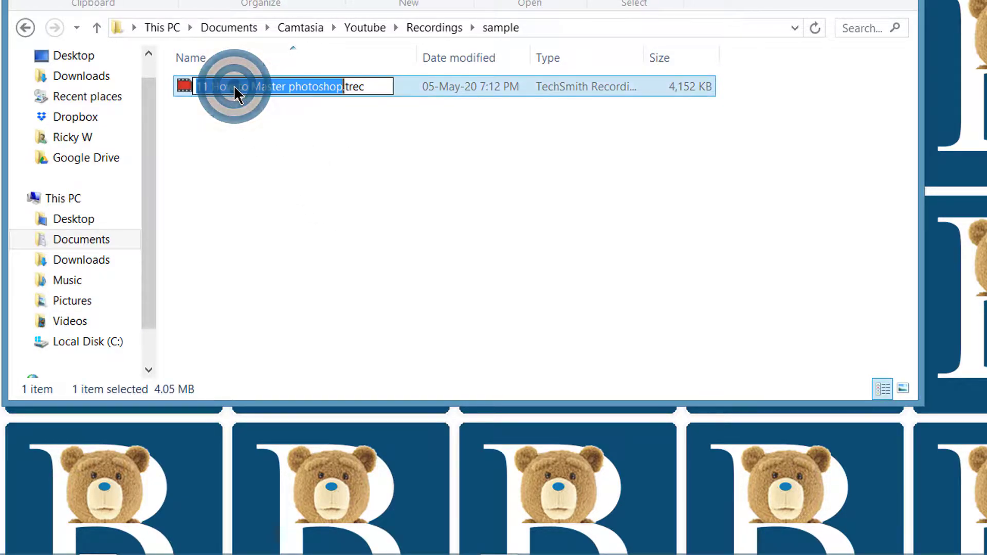
pyautogui.rightClick(234, 86)
pyautogui.click(275, 140)
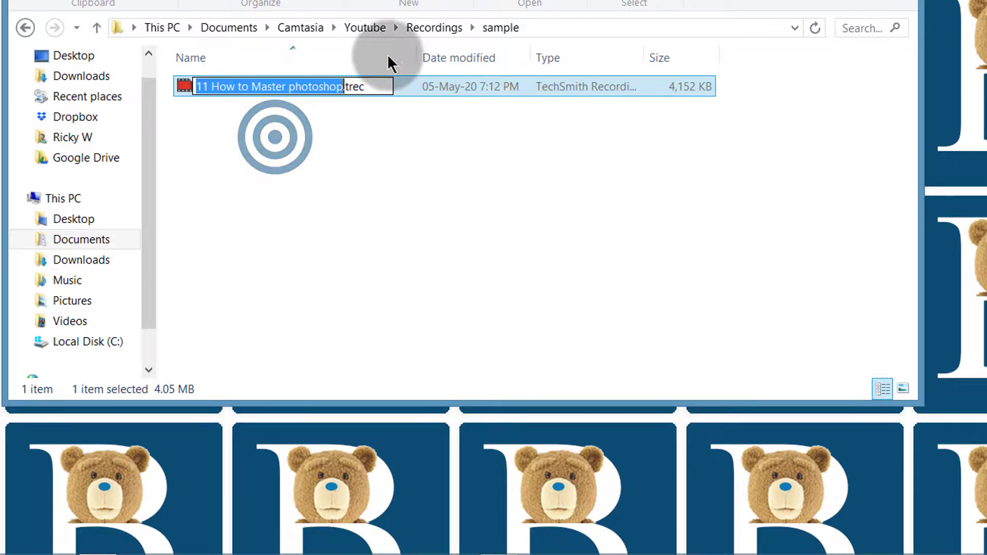
pyautogui.click(263, 184)
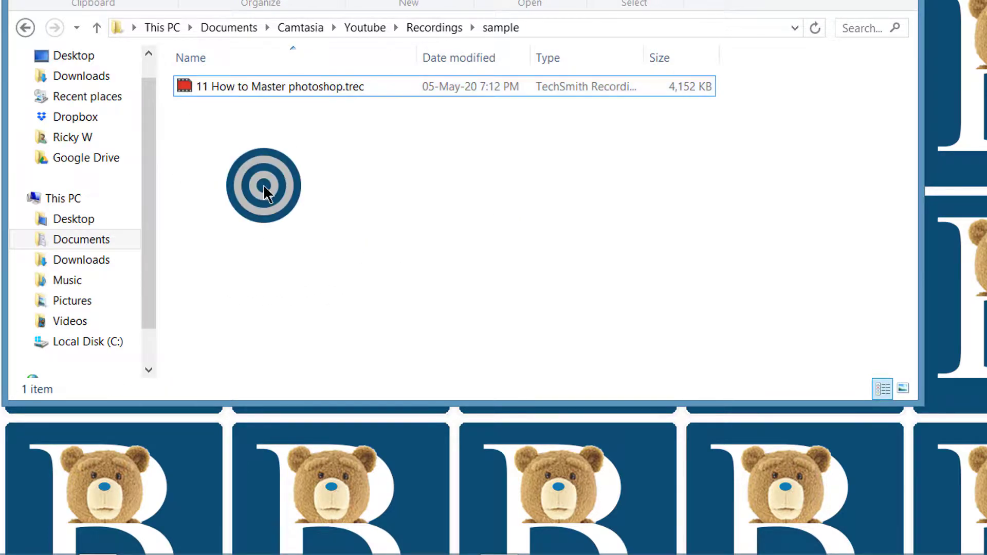
# Open the recording 11 How to Master photoshop.trec from the sample folder and switch to Camtasia.
pyautogui.click(244, 85)
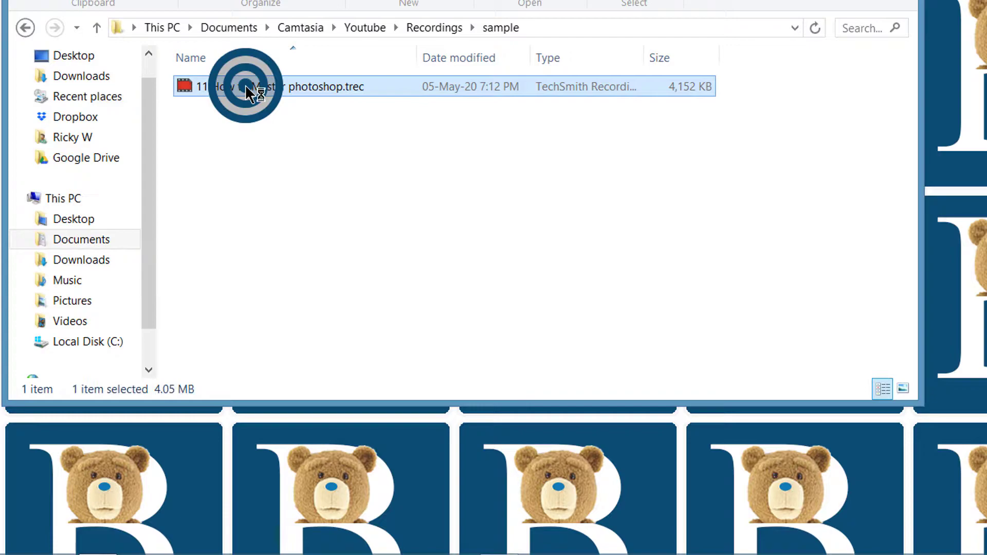
pyautogui.press('Return')
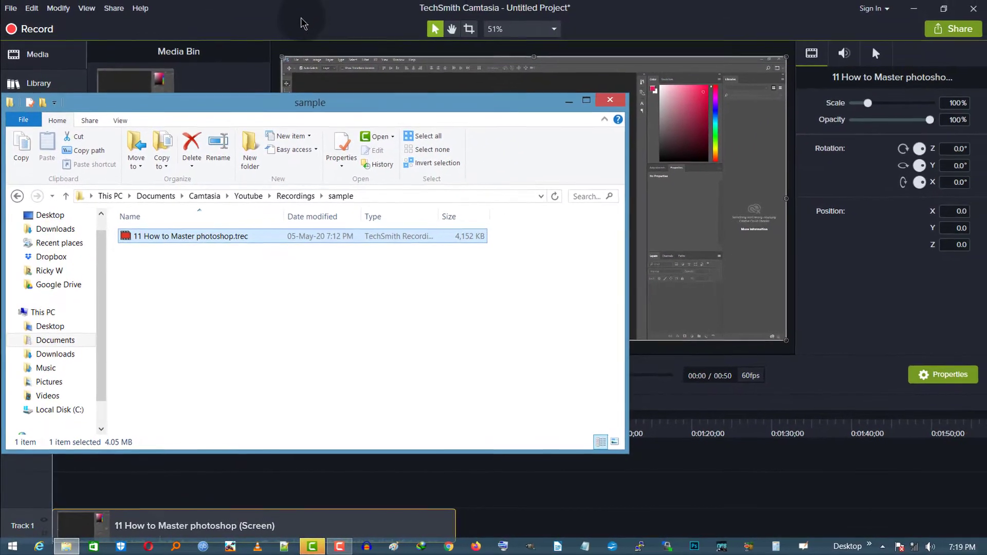
pyautogui.click(272, 13)
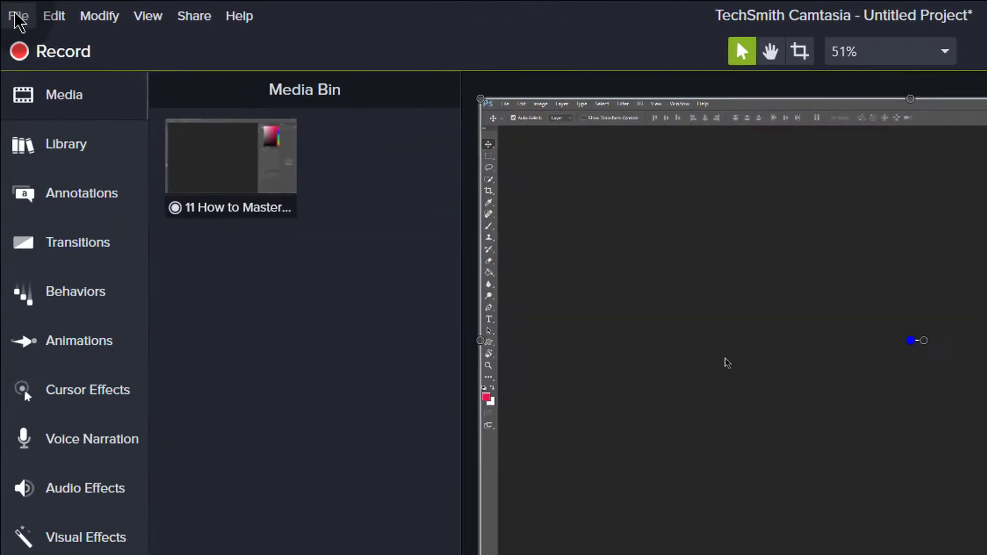
# Save the project under the file name "11 How to Master photoshop".
pyautogui.click(8, 11)
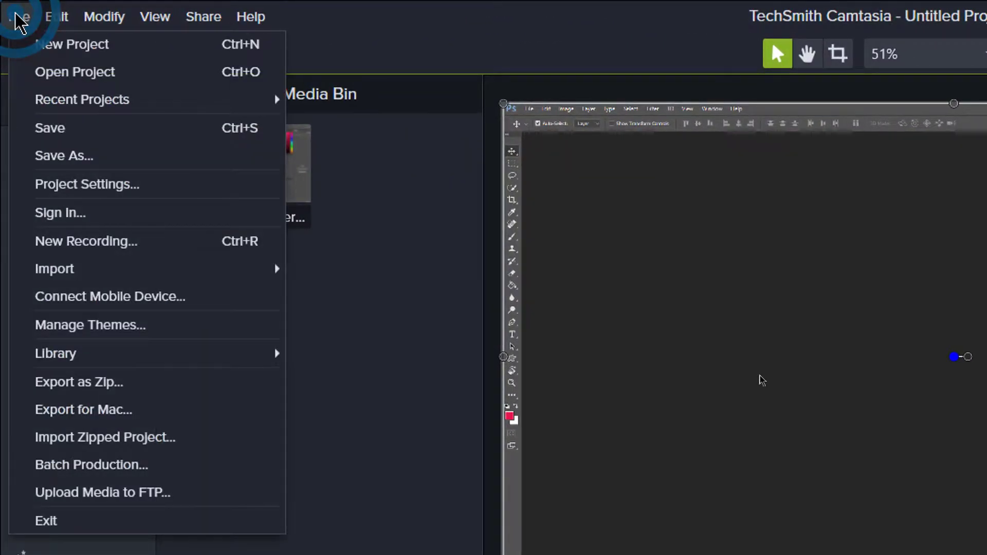
pyautogui.click(68, 154)
pyautogui.doubleClick(245, 159)
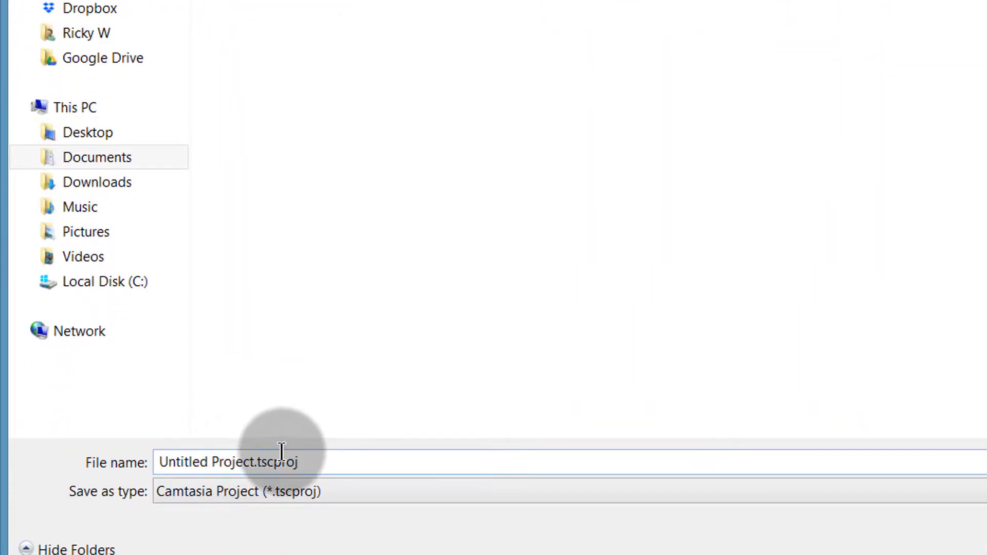
pyautogui.doubleClick(270, 461)
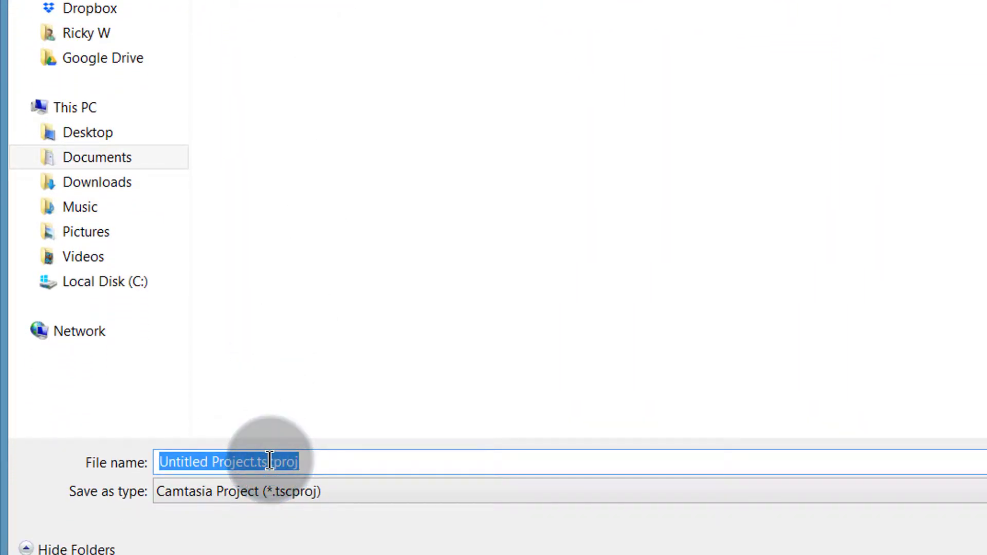
pyautogui.write('11 How to Master photoshop')
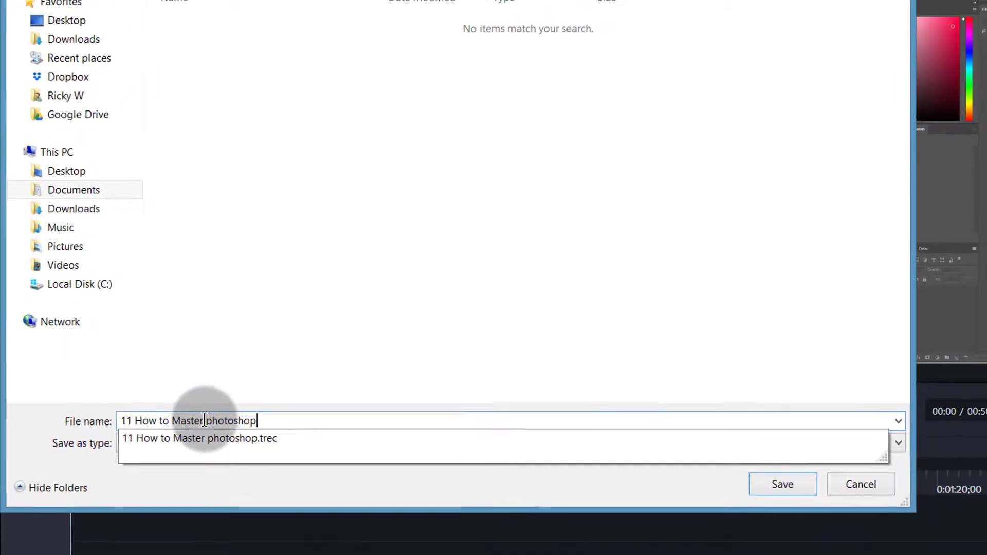
pyautogui.press('Return')
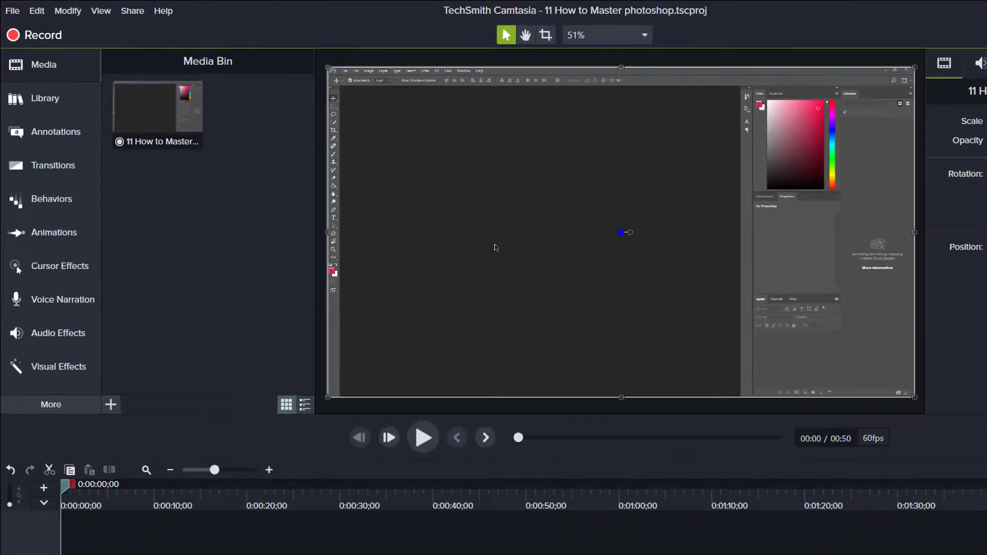
# Apply the Volume Leveling audio effect to the recording clip on Track 1.
pyautogui.click(113, 525)
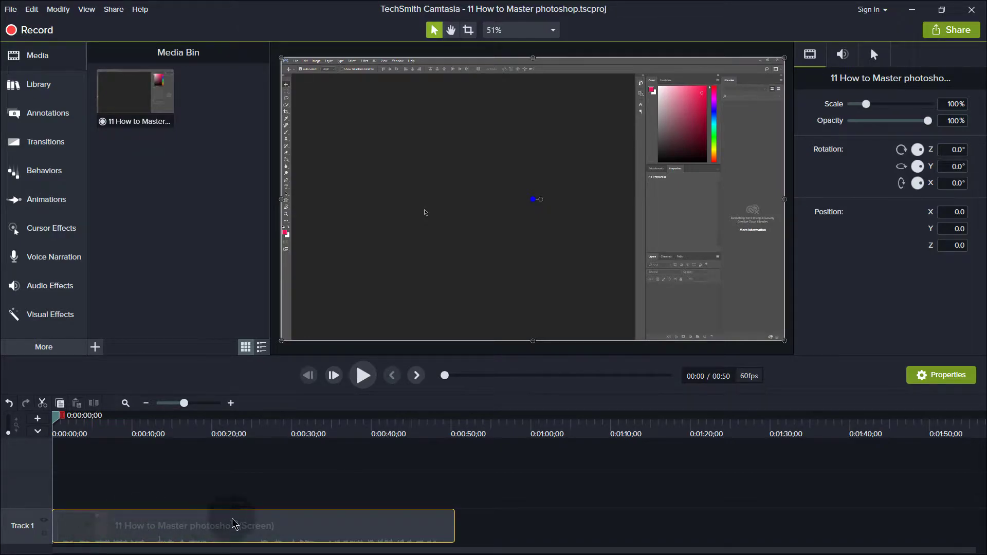
pyautogui.click(44, 287)
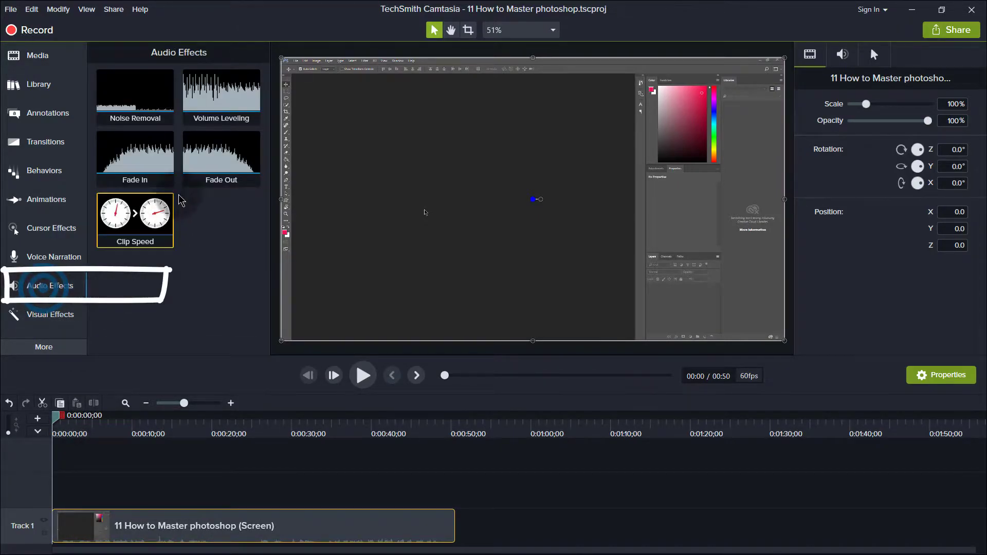
pyautogui.moveTo(206, 85); pyautogui.dragTo(91, 524)
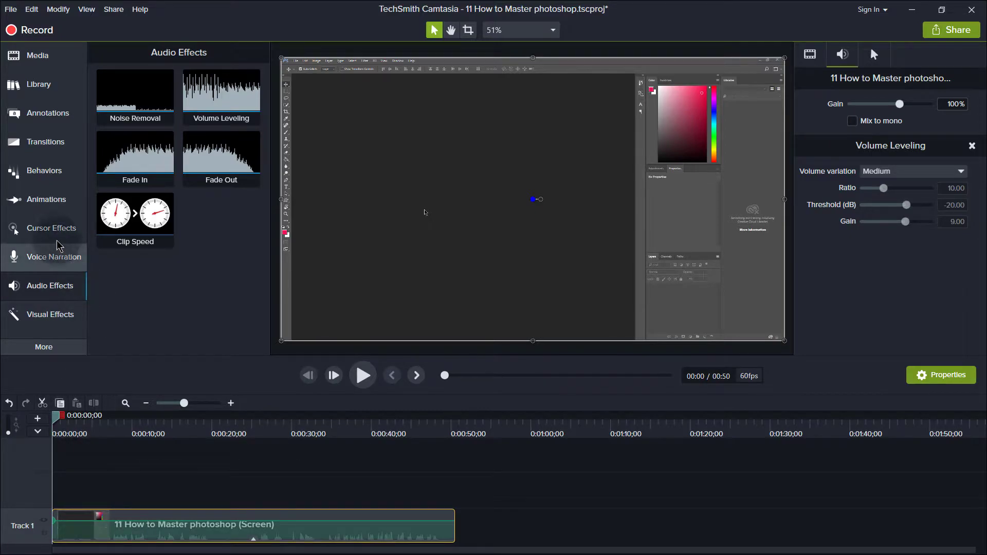
# Apply the Cursor Spotlight effect to the Track 1 clip and show the effects attached to the clip.
pyautogui.click(41, 229)
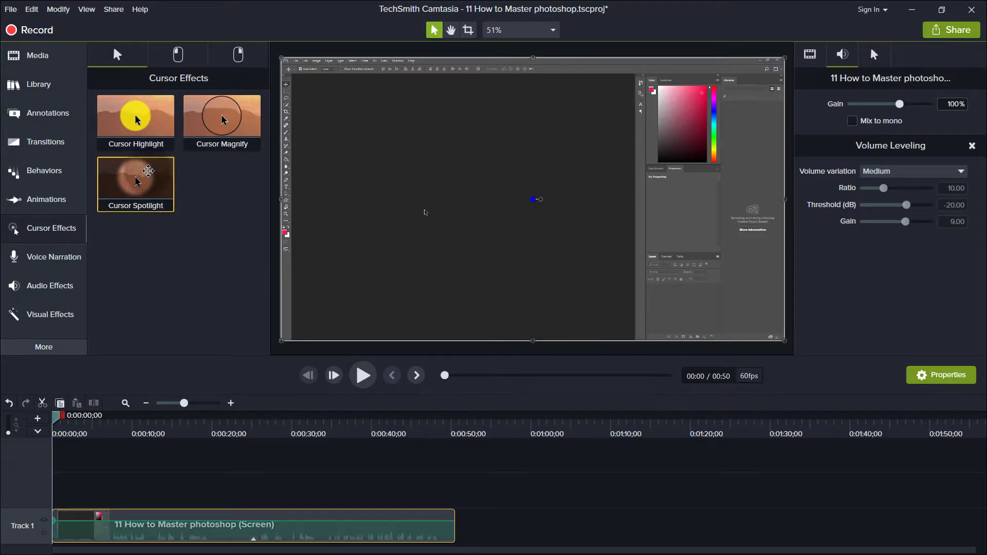
pyautogui.moveTo(128, 175); pyautogui.dragTo(108, 530)
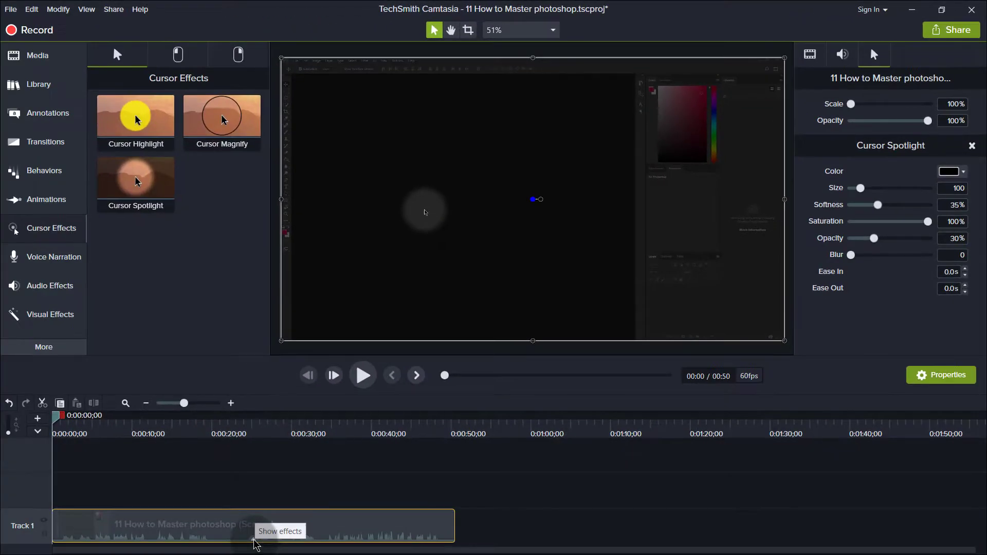
pyautogui.click(255, 540)
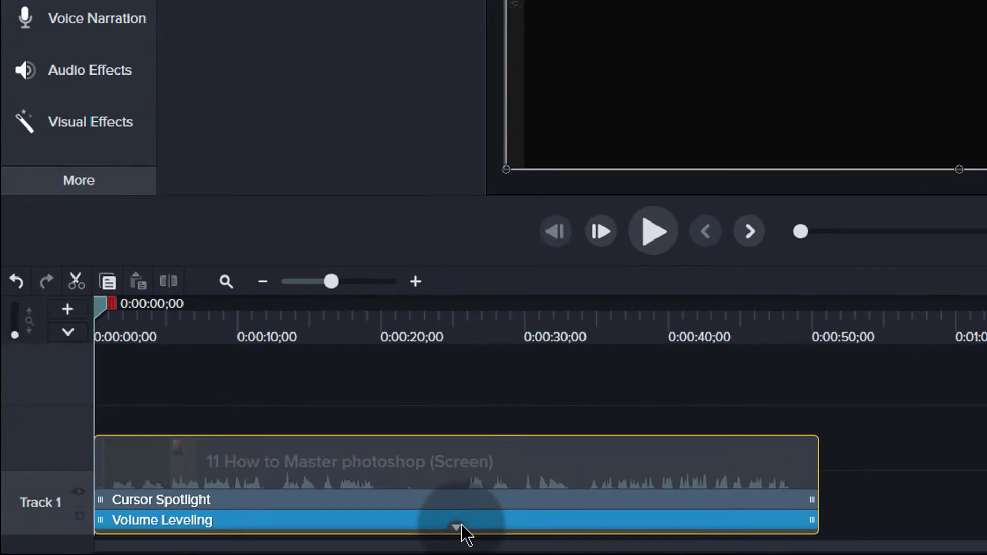
pyautogui.click(253, 539)
pyautogui.click(457, 525)
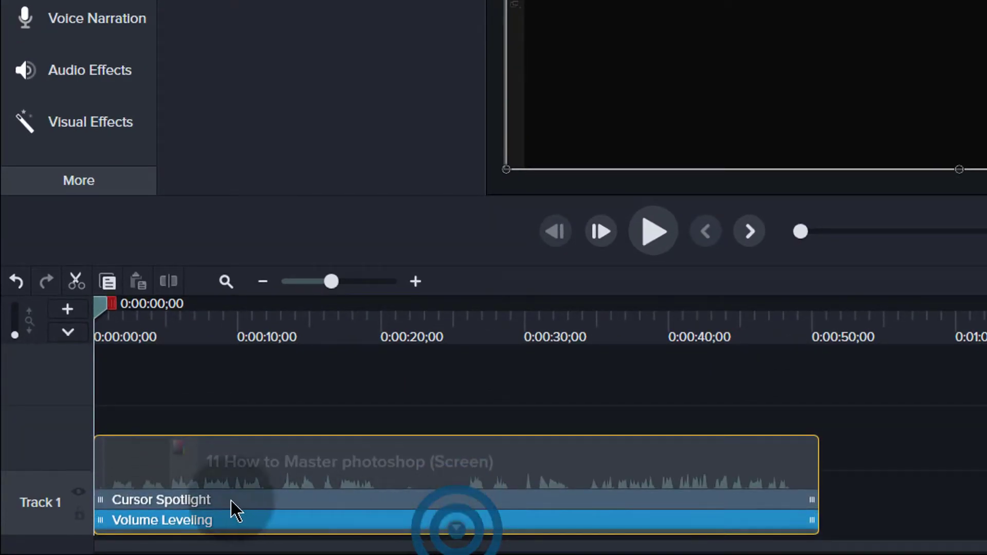
# Set the Cursor Spotlight colour to red and its opacity to 27%.
pyautogui.click(291, 500)
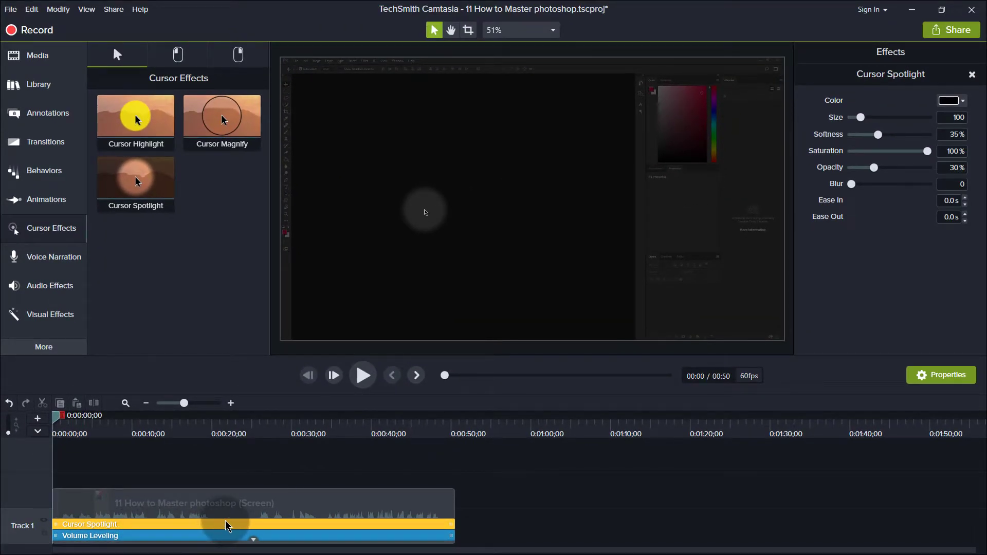
pyautogui.click(952, 100)
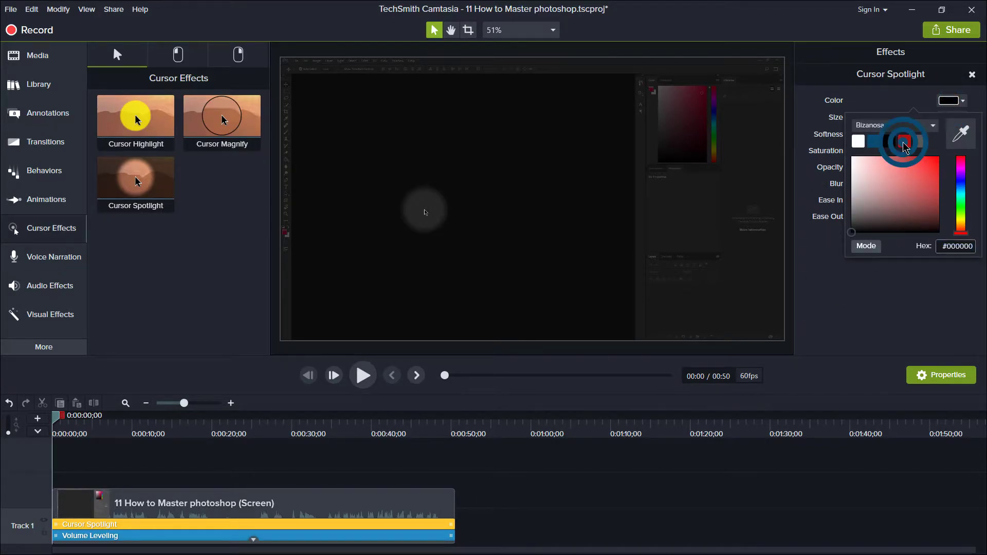
pyautogui.click(904, 141)
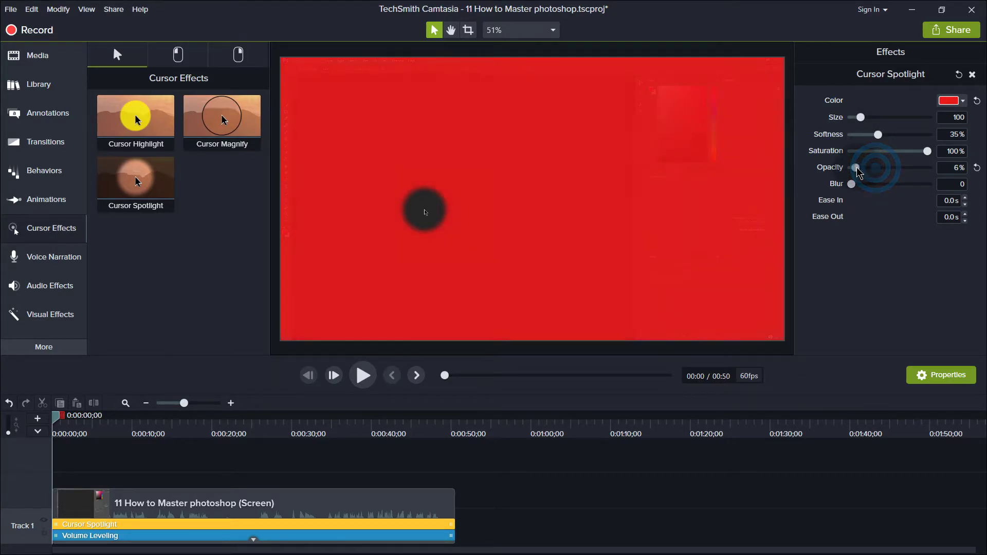
pyautogui.moveTo(851, 167); pyautogui.dragTo(876, 190)
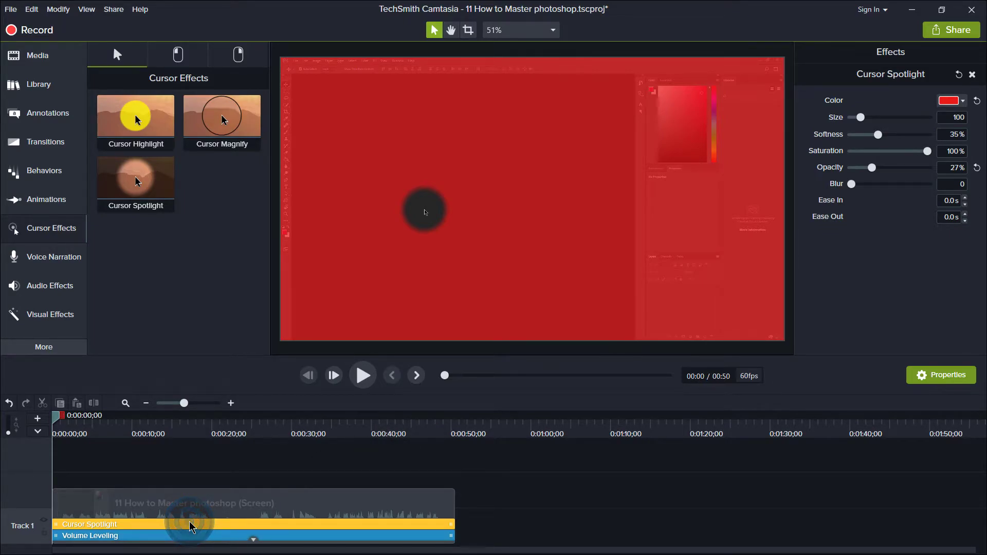
# Delete the Cursor Spotlight effect from the Track 1 clip and apply Cursor Magnify instead.
pyautogui.press('Delete')
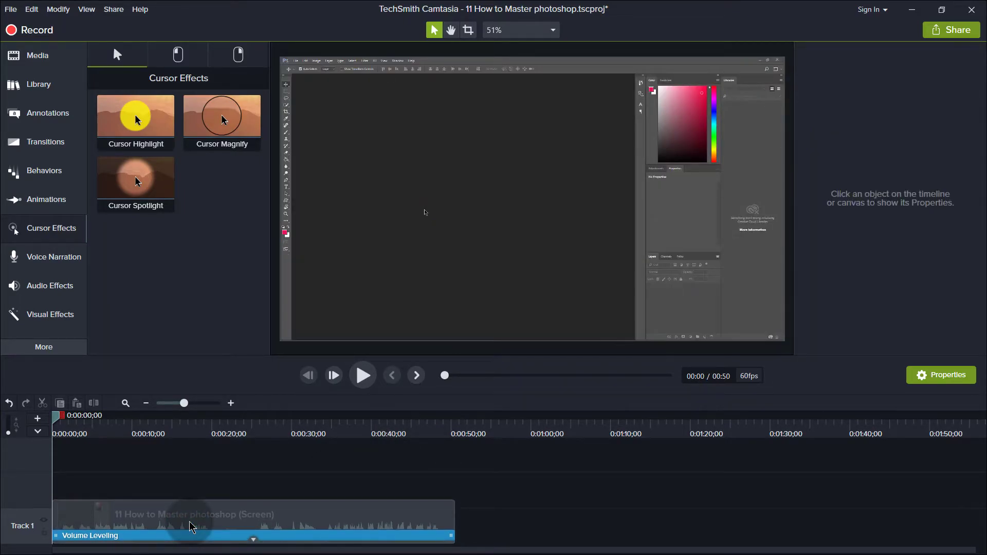
pyautogui.click(150, 540)
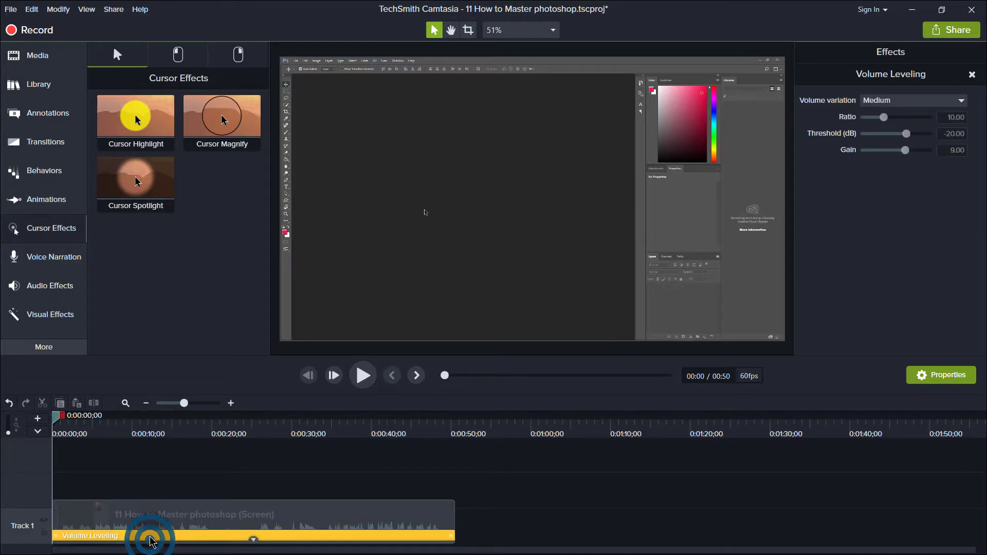
pyautogui.moveTo(221, 116); pyautogui.dragTo(115, 525)
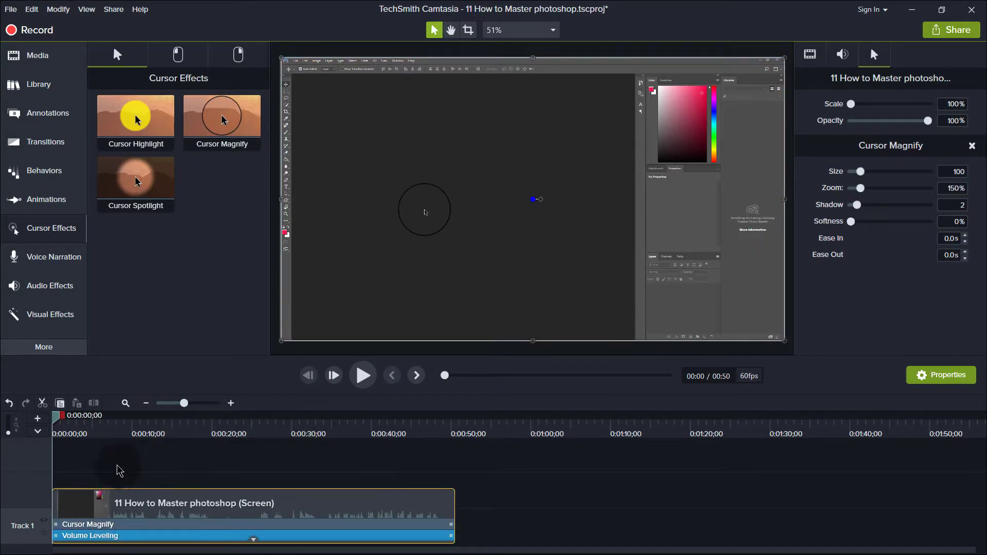
# With the playhead at 0:00:15;59, set the clip's cursor scale to 327% and the Cursor Magnify zoom to 147%.
pyautogui.moveTo(58, 421); pyautogui.dragTo(234, 447)
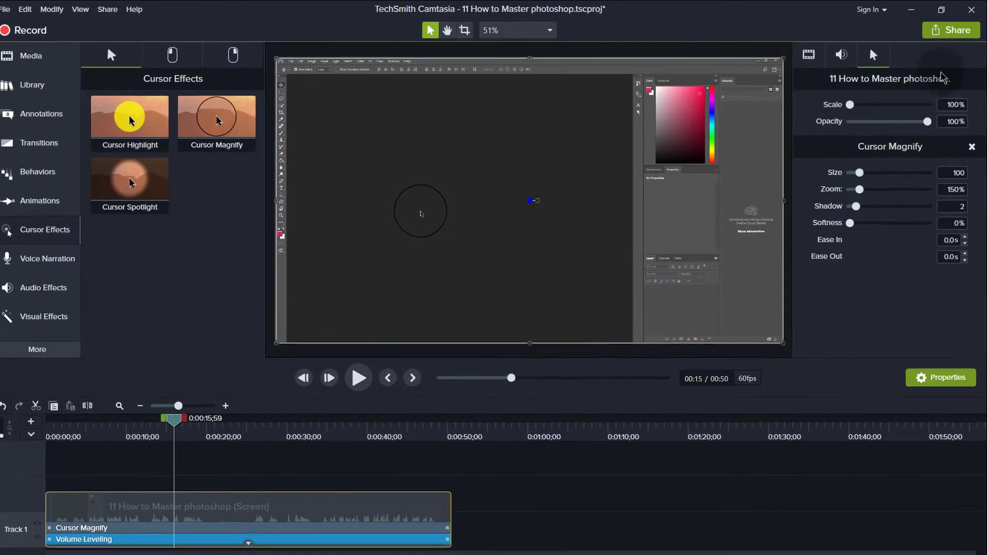
pyautogui.moveTo(828, 126); pyautogui.dragTo(861, 150)
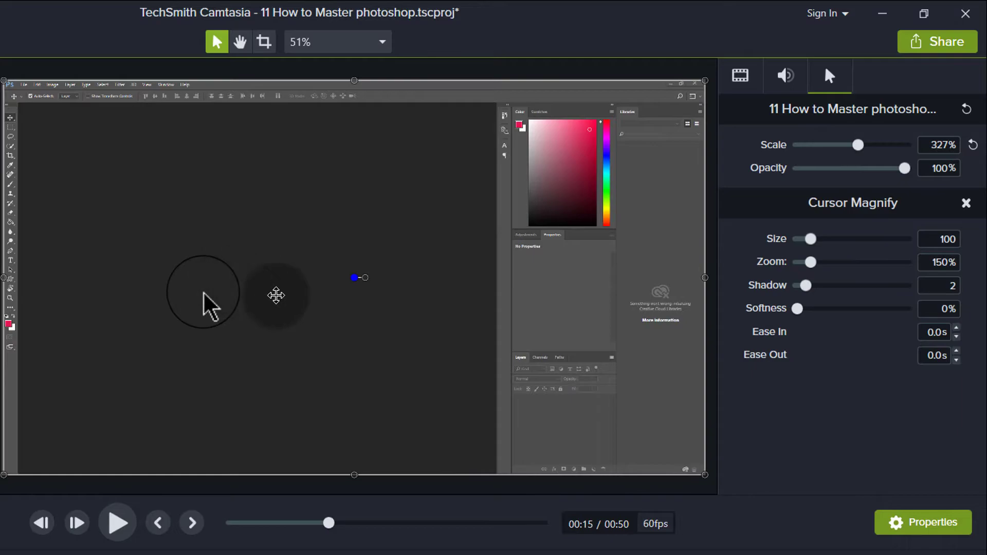
pyautogui.moveTo(811, 263); pyautogui.dragTo(809, 262)
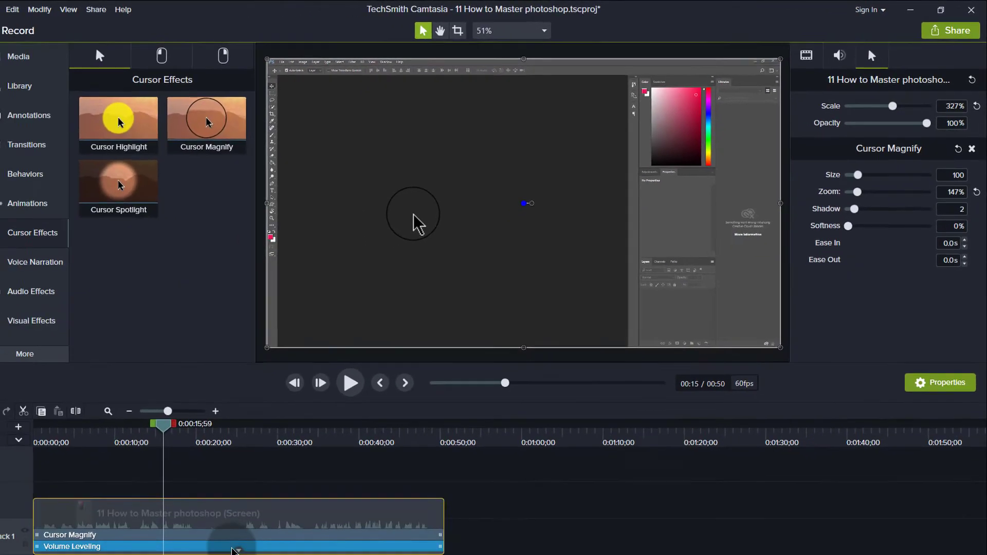
# Separate the audio and video of the Track 1 recording clip, and view the options available for the audio clip.
pyautogui.rightClick(110, 524)
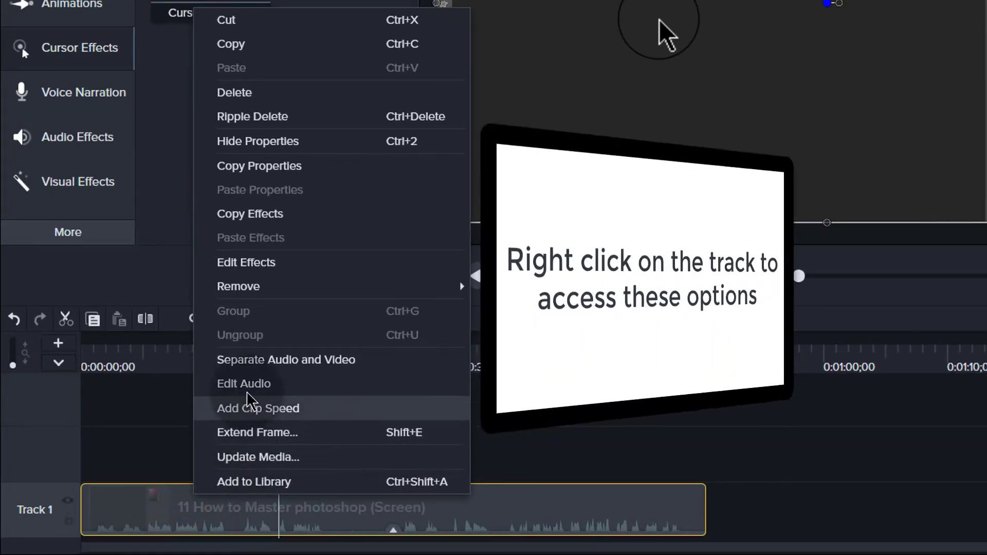
pyautogui.click(291, 359)
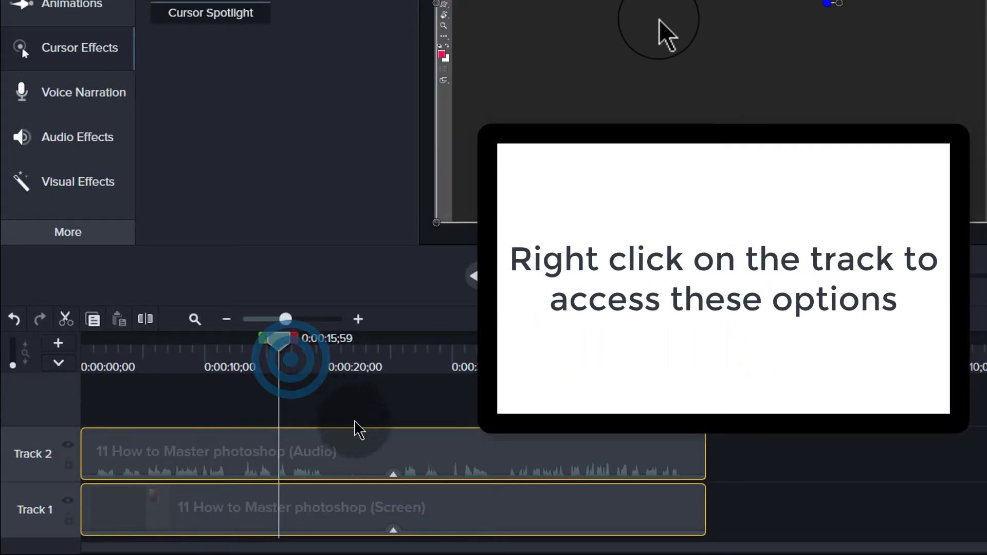
pyautogui.rightClick(222, 456)
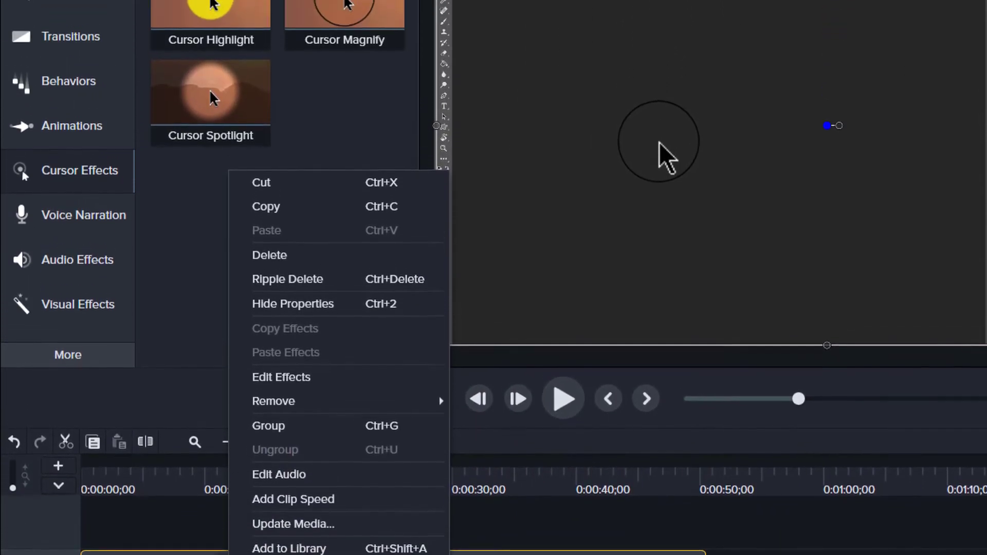
pyautogui.click(209, 469)
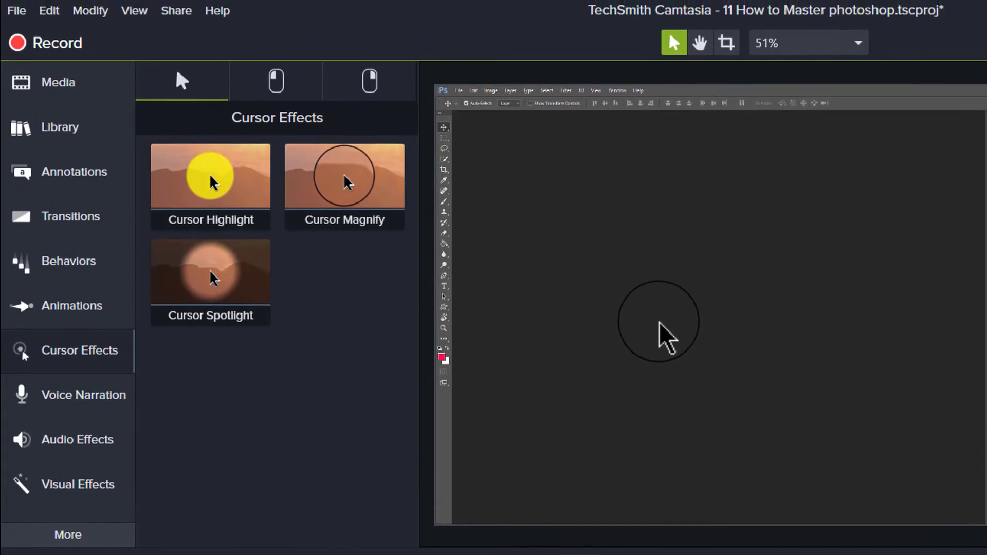
# Export only the project's audio as a Wave file named 11 How to Master photoshop in the sample folder.
pyautogui.click(174, 16)
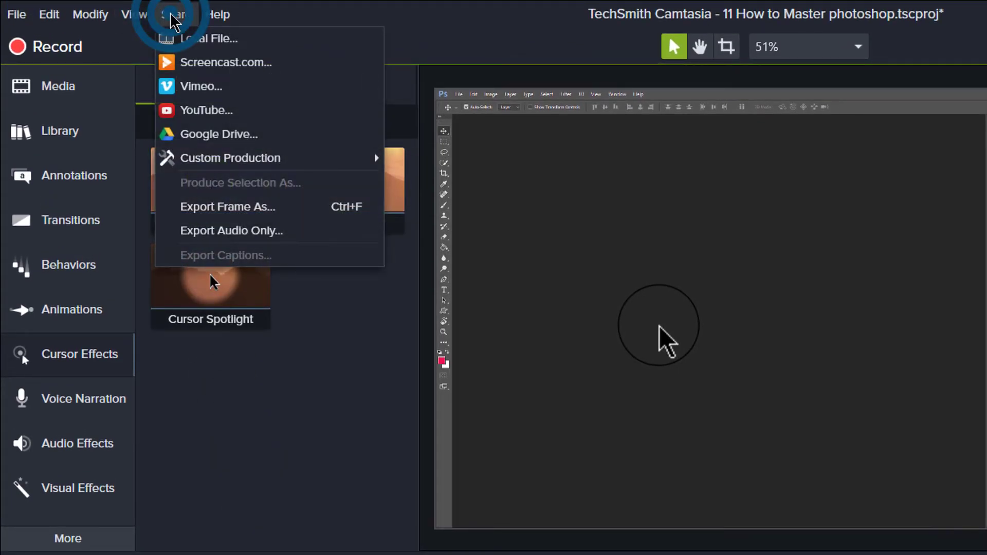
pyautogui.click(231, 230)
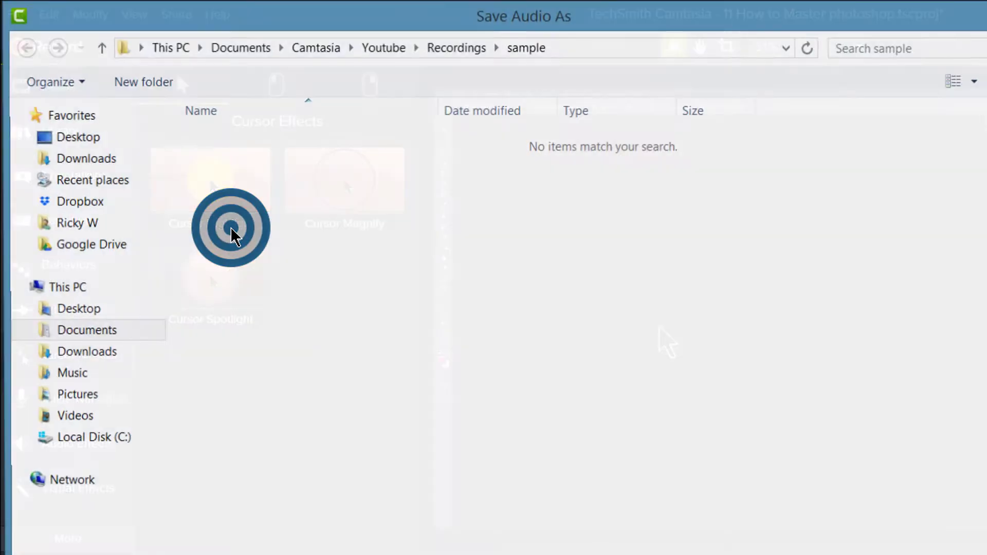
pyautogui.write('11 How to Master photoshop')
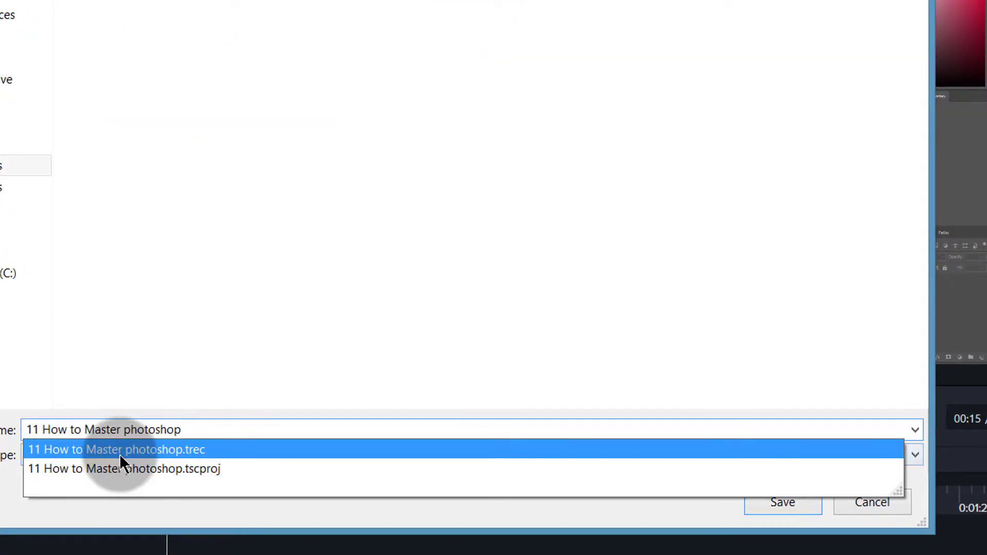
pyautogui.click(170, 344)
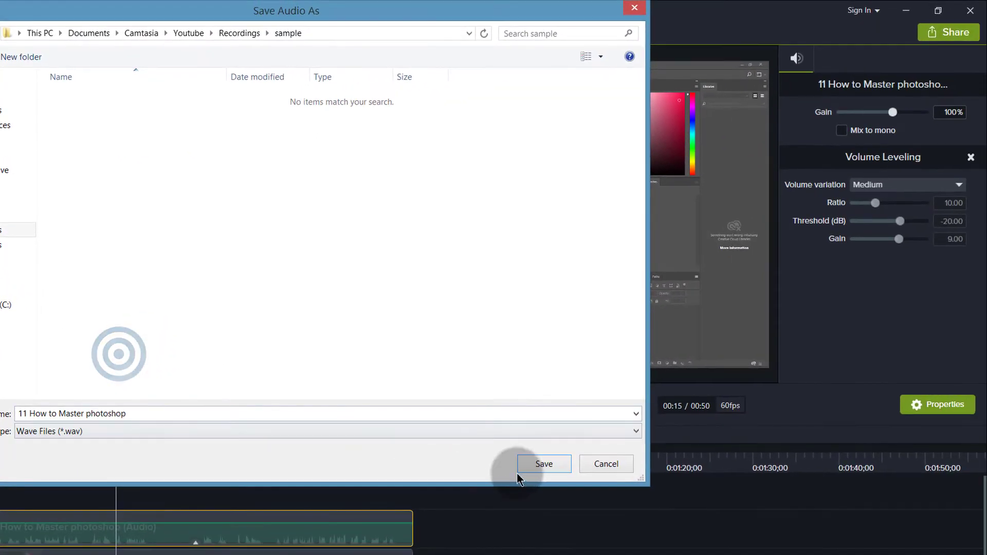
pyautogui.click(544, 465)
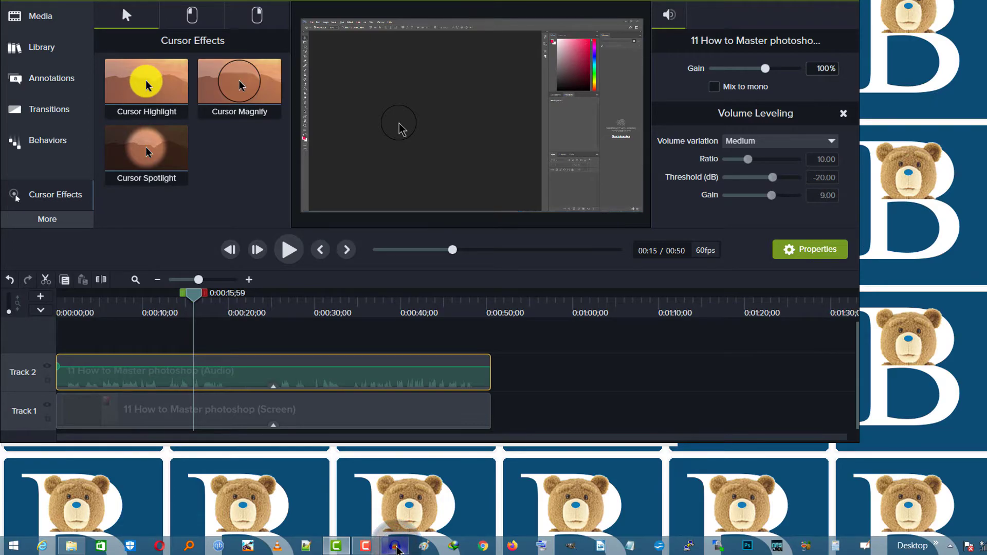
# Switch to Audacity and import 11 How to Master photoshop.wav from the sample folder.
pyautogui.click(394, 546)
pyautogui.click(70, 545)
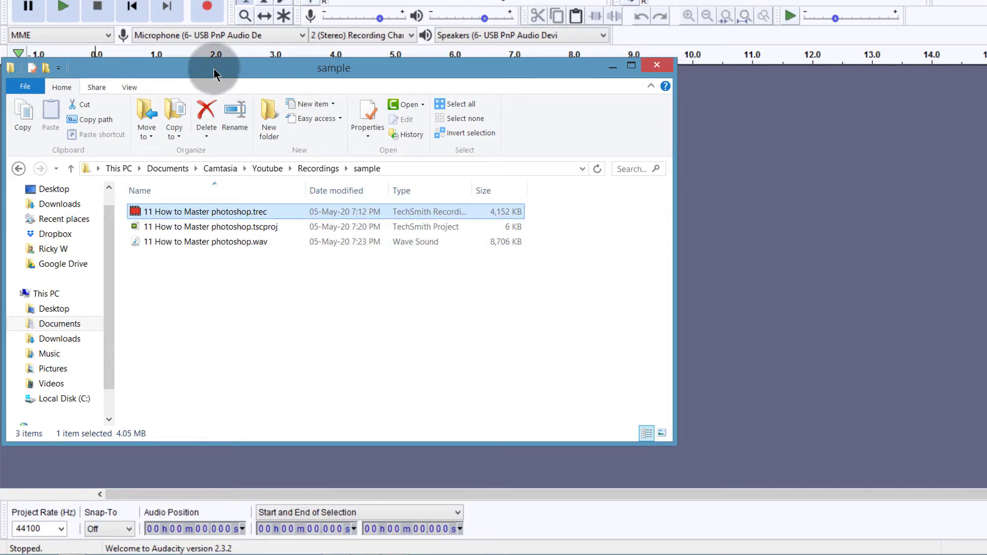
pyautogui.moveTo(213, 68); pyautogui.dragTo(545, 94)
pyautogui.moveTo(510, 268); pyautogui.dragTo(133, 221)
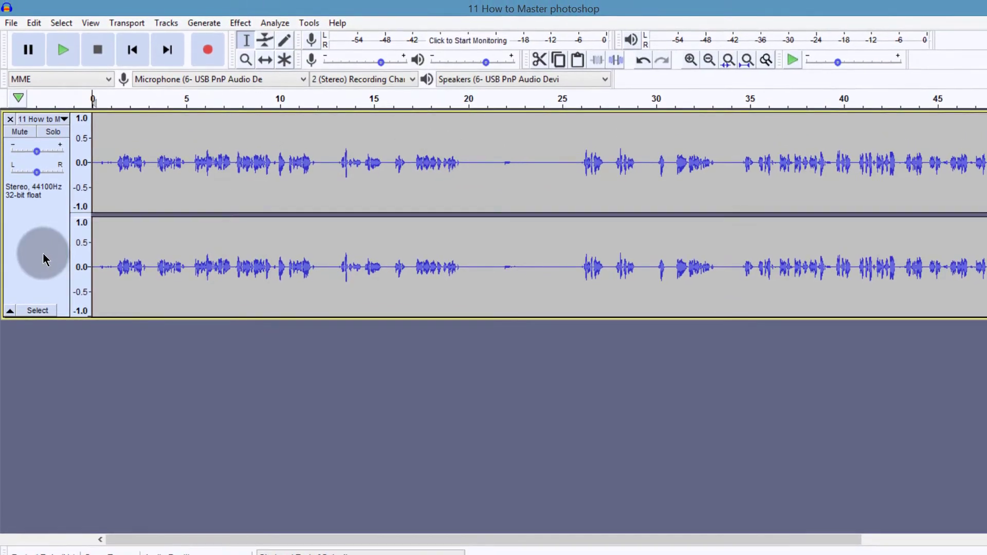
# Select the whole audio track and apply the Compressor effect with a threshold of -20 dB.
pyautogui.click(35, 159)
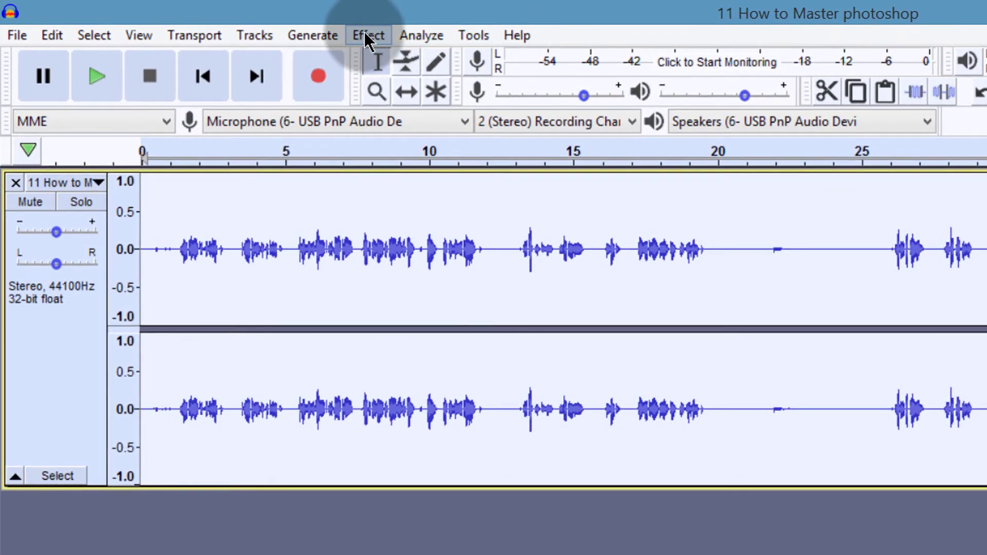
pyautogui.click(273, 25)
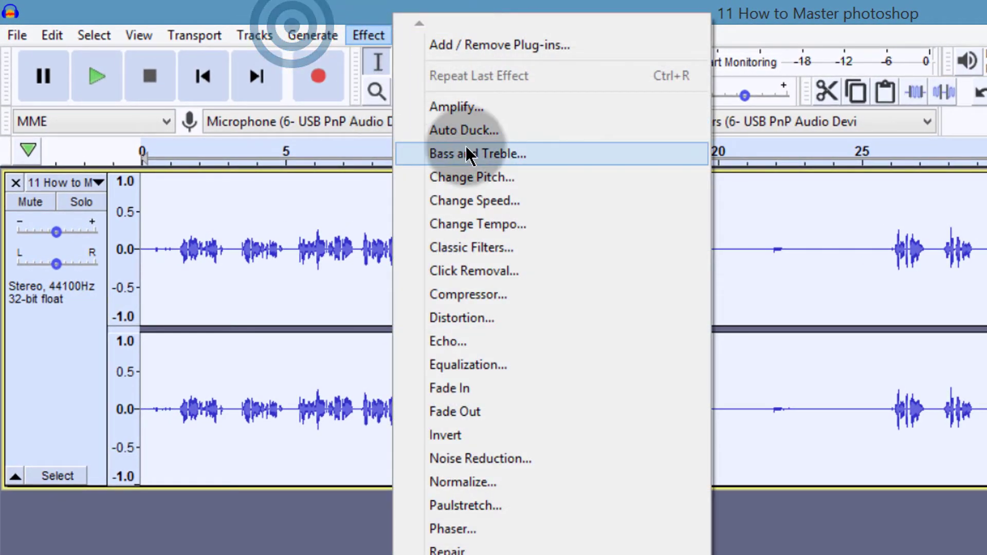
pyautogui.click(468, 294)
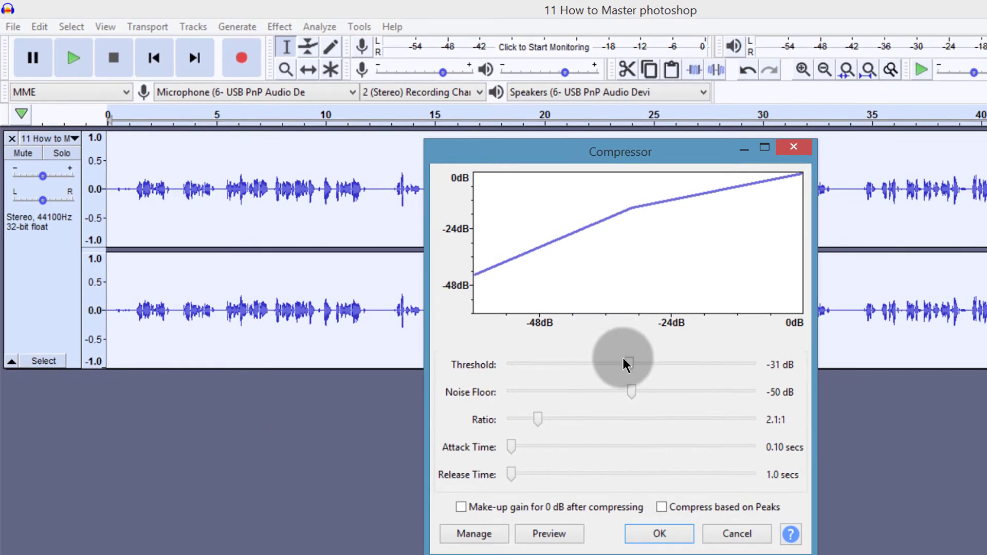
pyautogui.moveTo(622, 359); pyautogui.dragTo(674, 368)
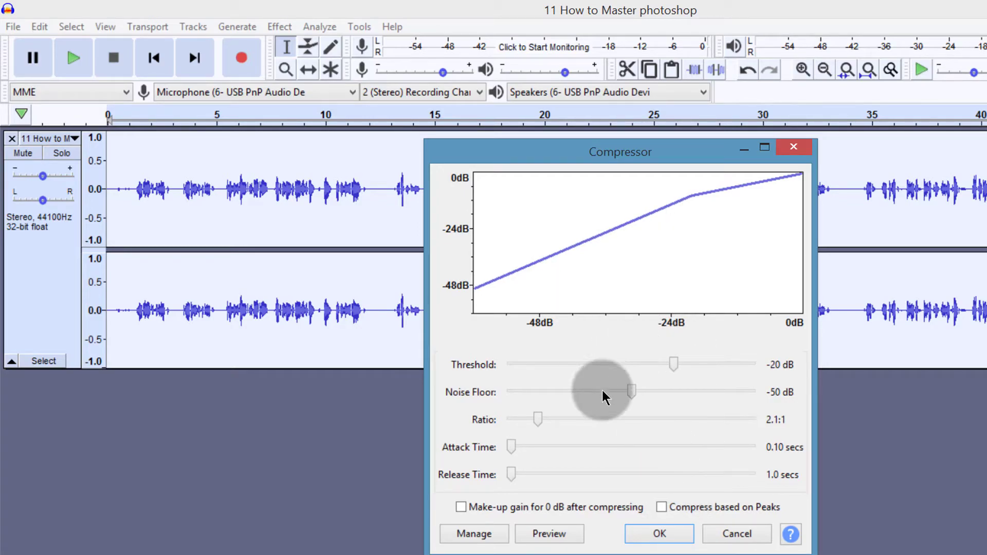
pyautogui.click(663, 535)
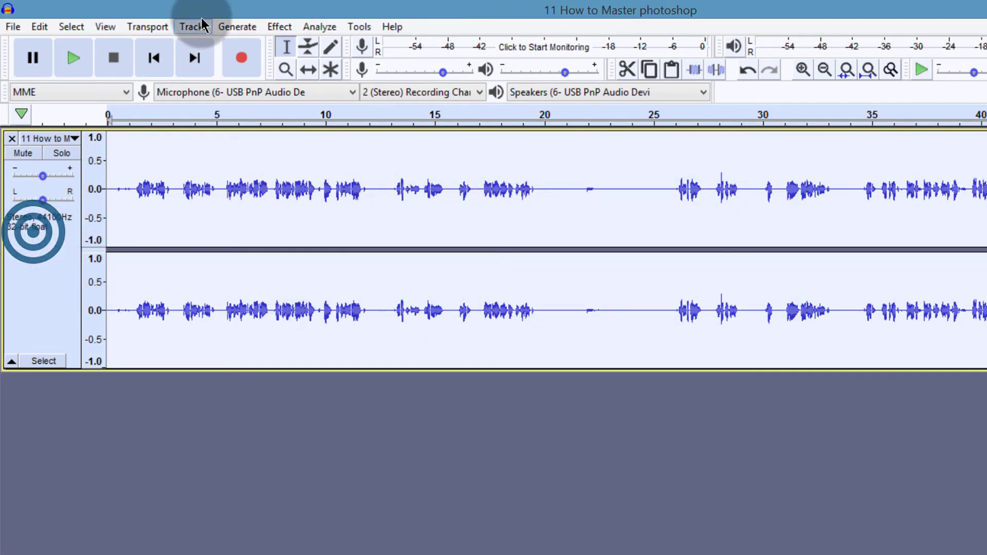
# Normalize the whole track to a peak amplitude of -3.0 dB with DC offset removal on.
pyautogui.click(278, 26)
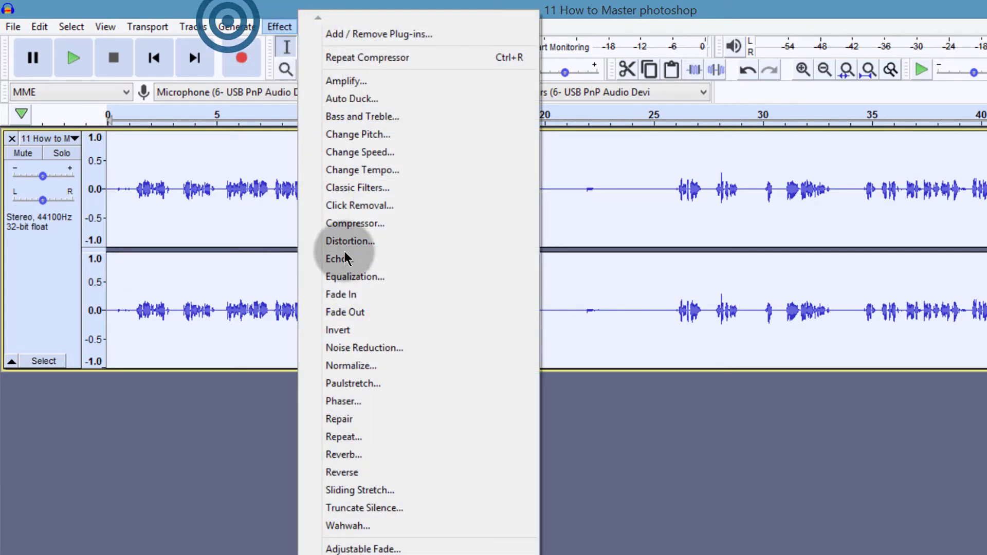
pyautogui.press('Return')
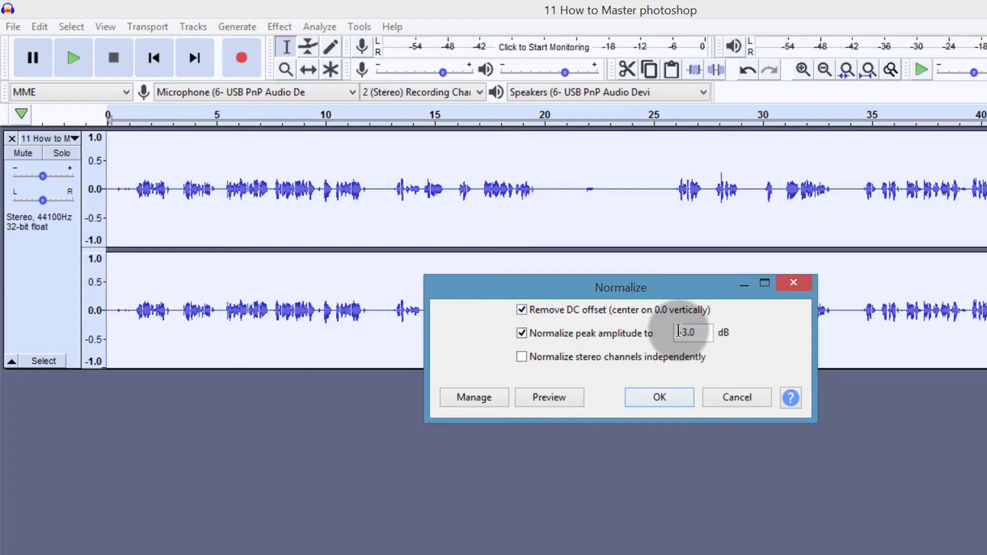
pyautogui.click(652, 411)
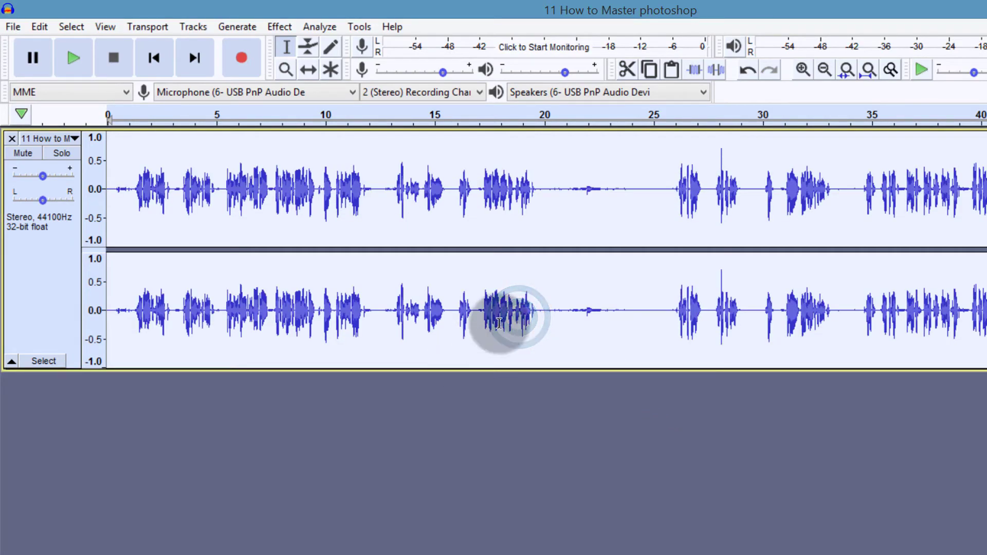
# Get a noise profile from the quiet stretch at about 20 to 21 seconds and apply Noise Reduction at 5 dB to the whole track.
pyautogui.moveTo(569, 189); pyautogui.dragTo(547, 189)
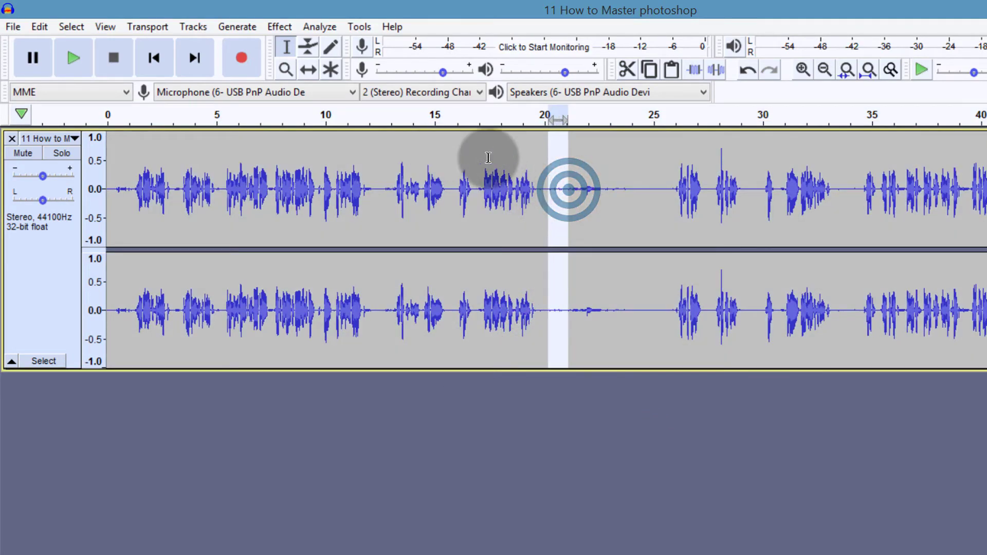
pyautogui.click(281, 28)
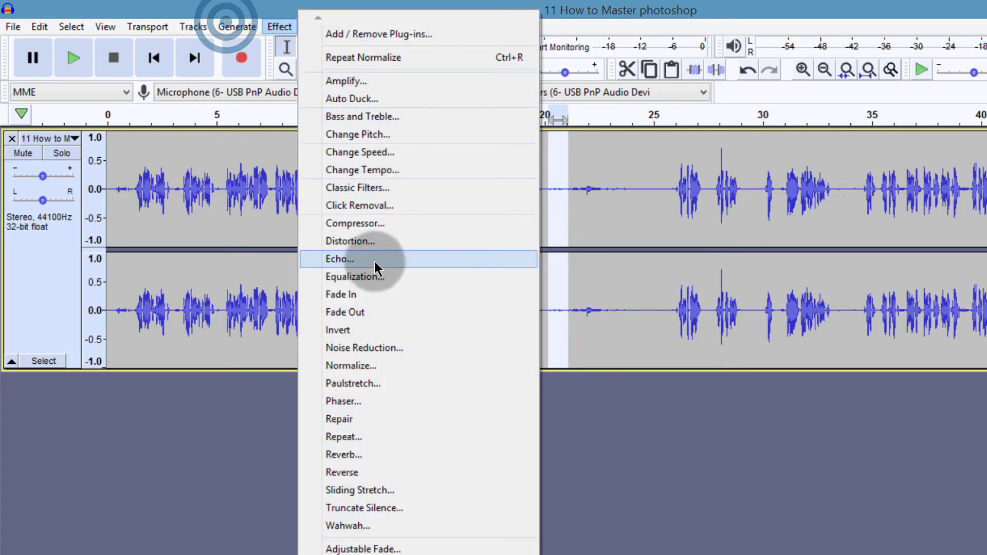
pyautogui.click(355, 347)
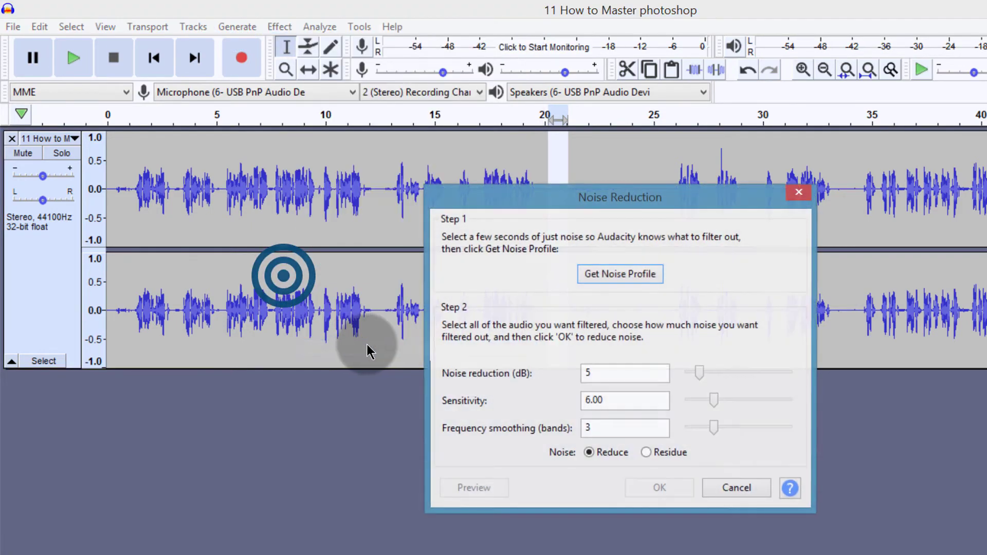
pyautogui.click(616, 271)
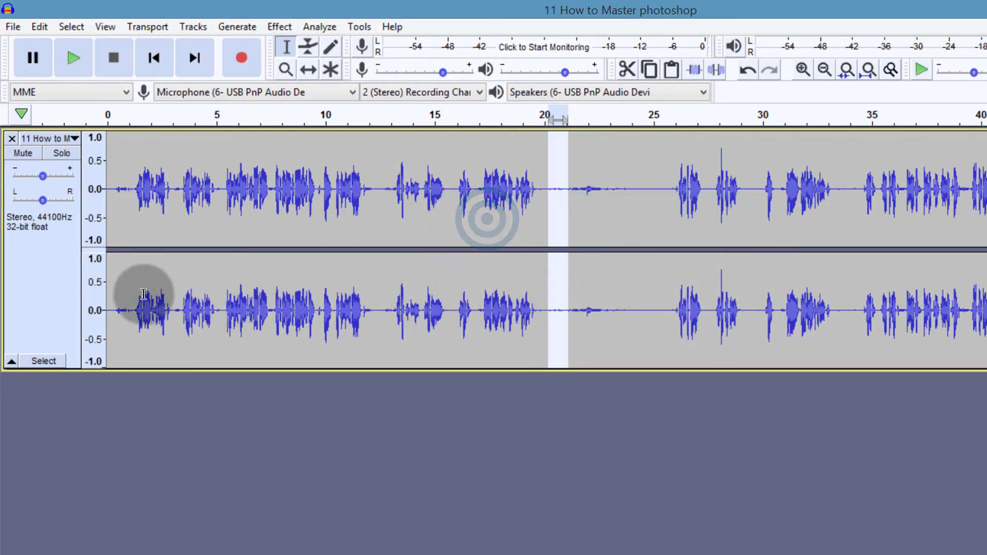
pyautogui.click(44, 226)
pyautogui.click(220, 26)
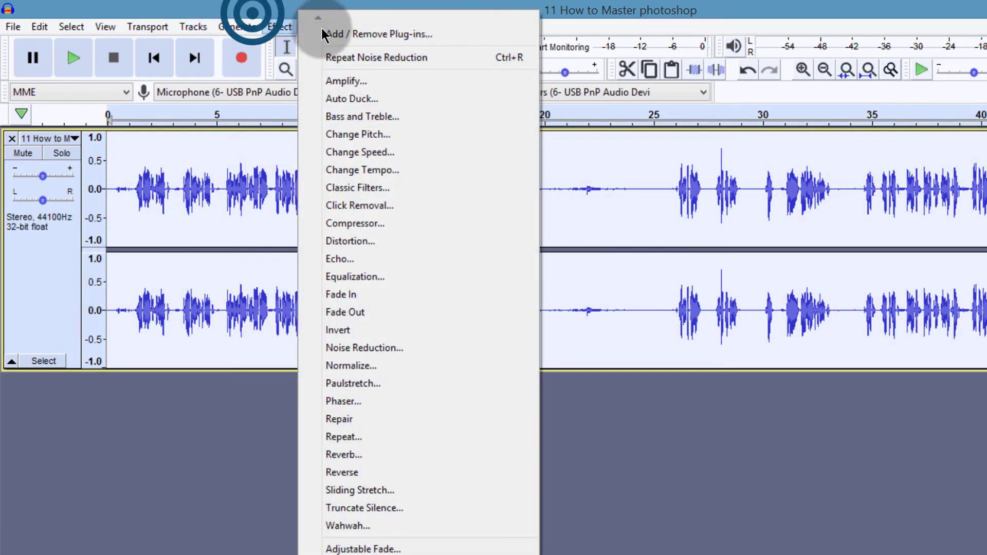
pyautogui.click(368, 60)
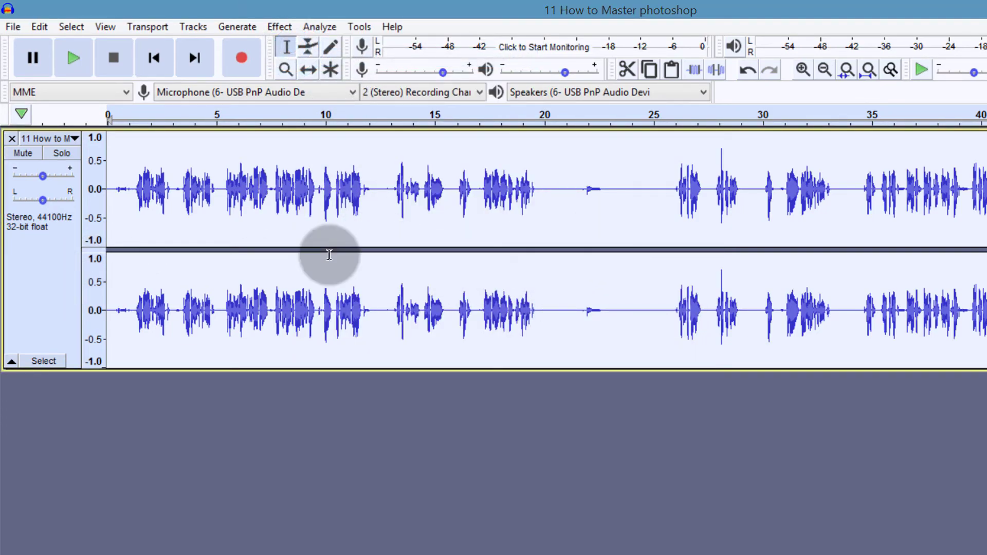
# Get a new noise profile from about 20.5 to 21.3 seconds with noise reduction set to 2 dB, and apply it to the whole track.
pyautogui.moveTo(572, 187); pyautogui.dragTo(555, 177)
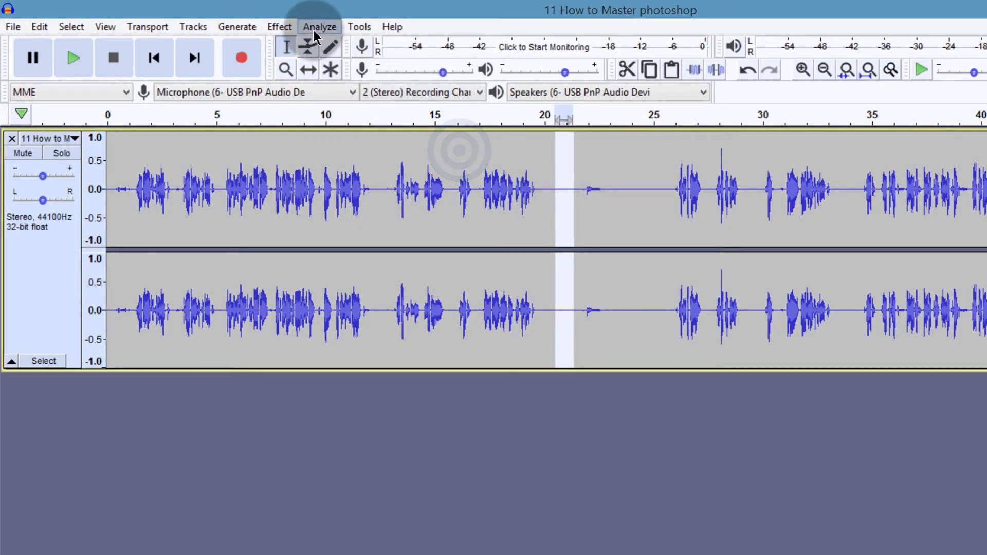
pyautogui.click(284, 28)
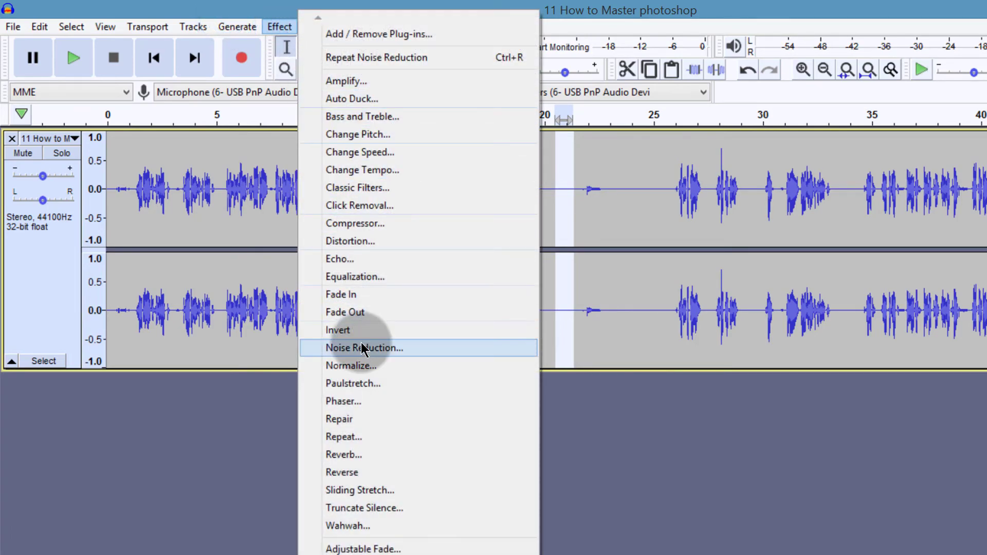
pyautogui.click(396, 346)
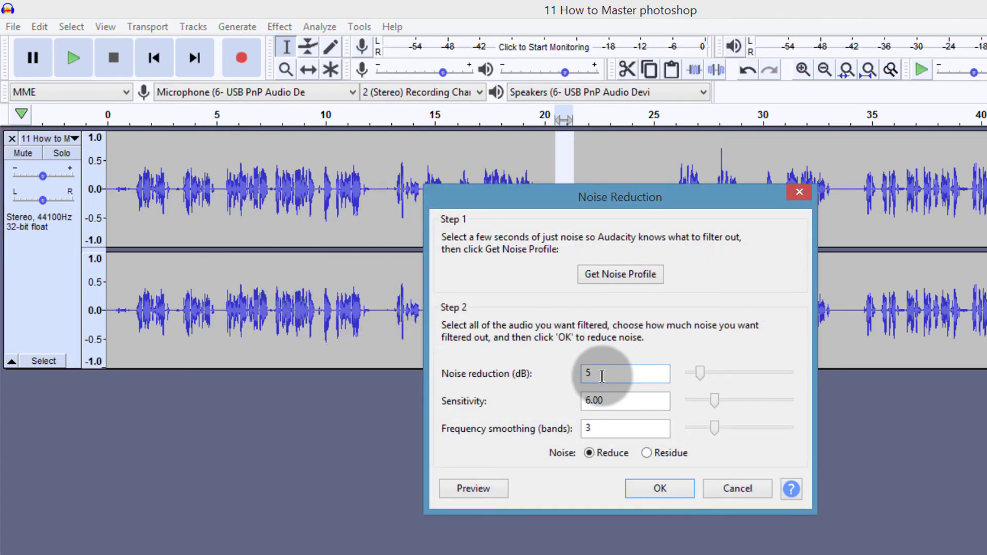
pyautogui.moveTo(699, 374); pyautogui.dragTo(698, 374)
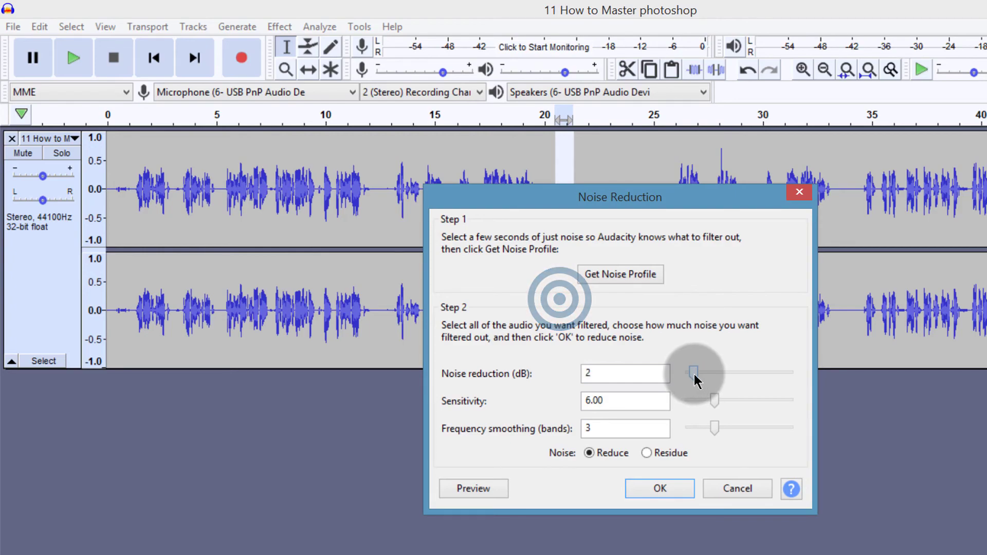
pyautogui.click(610, 276)
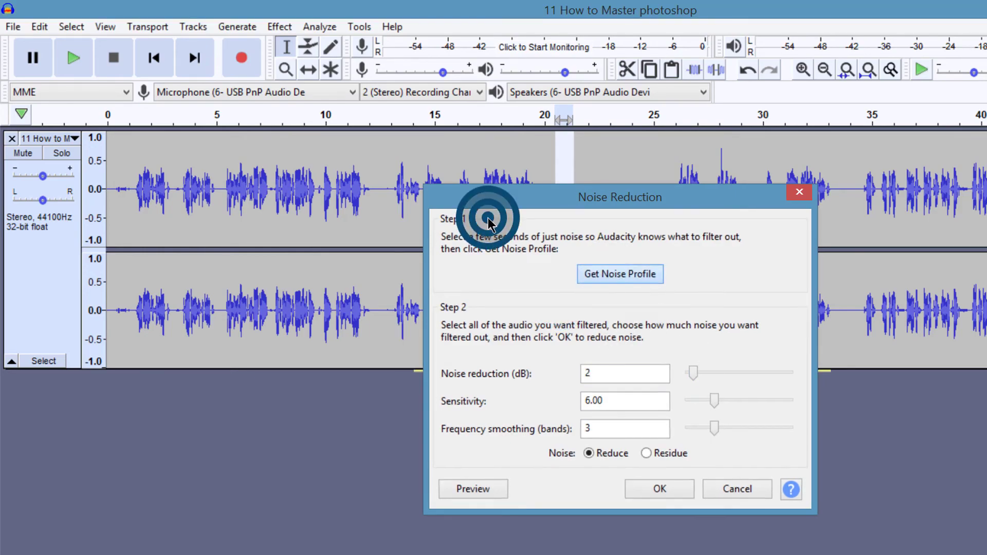
pyautogui.click(42, 221)
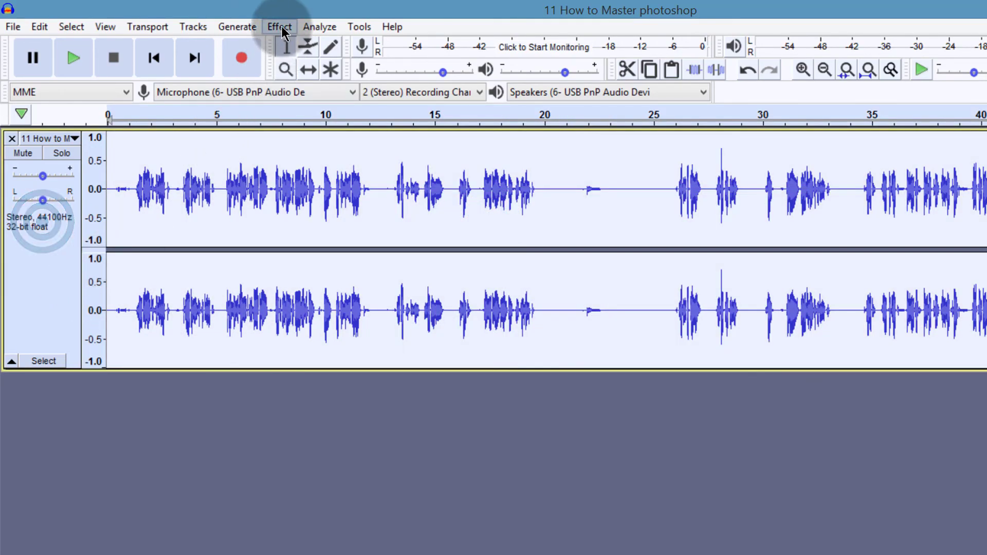
pyautogui.click(281, 28)
pyautogui.click(359, 60)
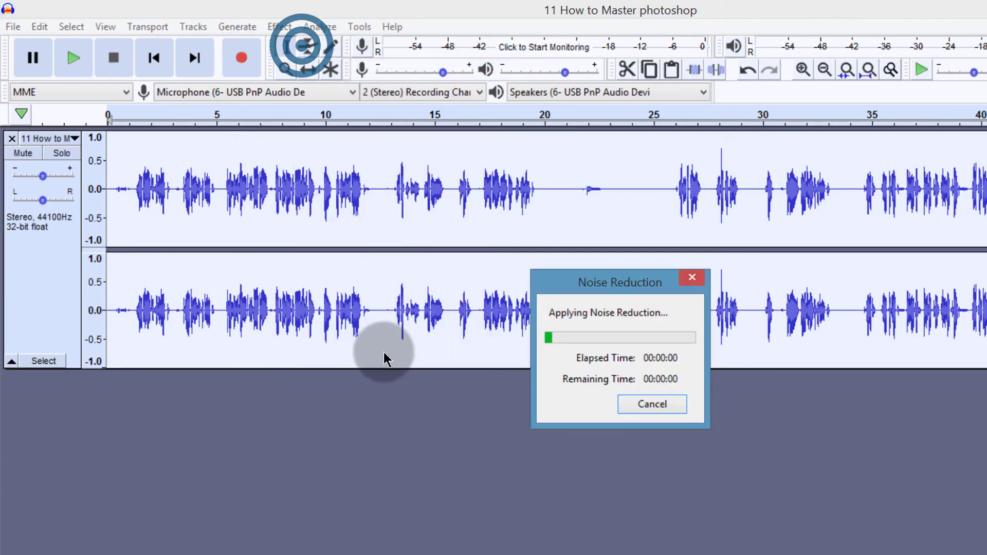